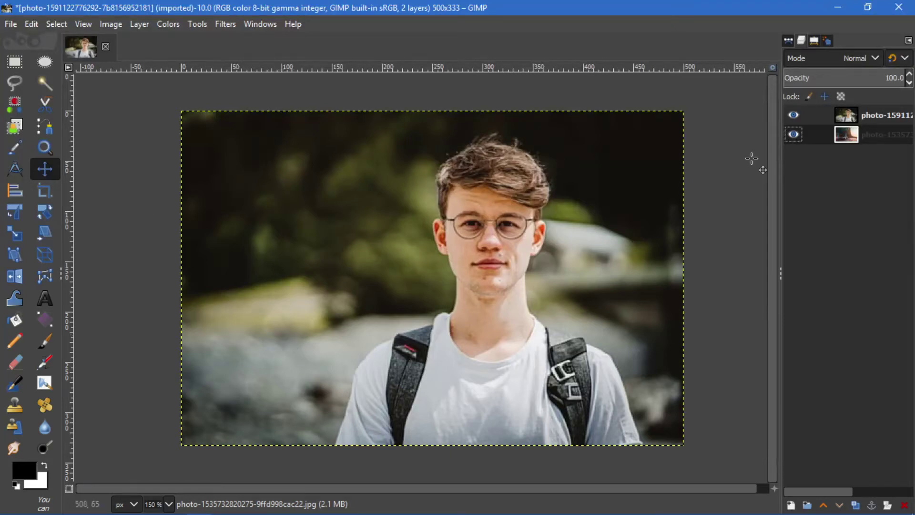
- Add an alpha channel to the top portrait layer from its layer context menu
{"action": "left_click", "coordinate": [894, 118]}
{"action": "right_click", "coordinate": [893, 116]}
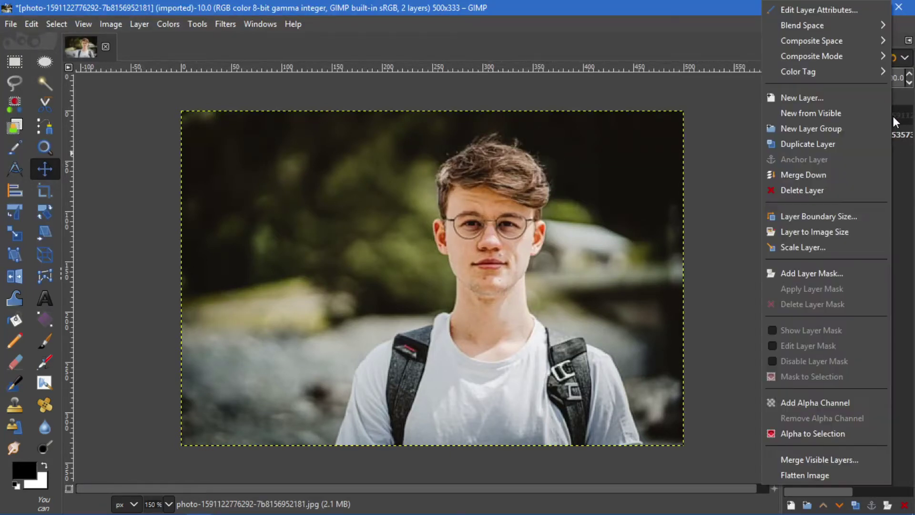
{"action": "left_click", "coordinate": [834, 402]}
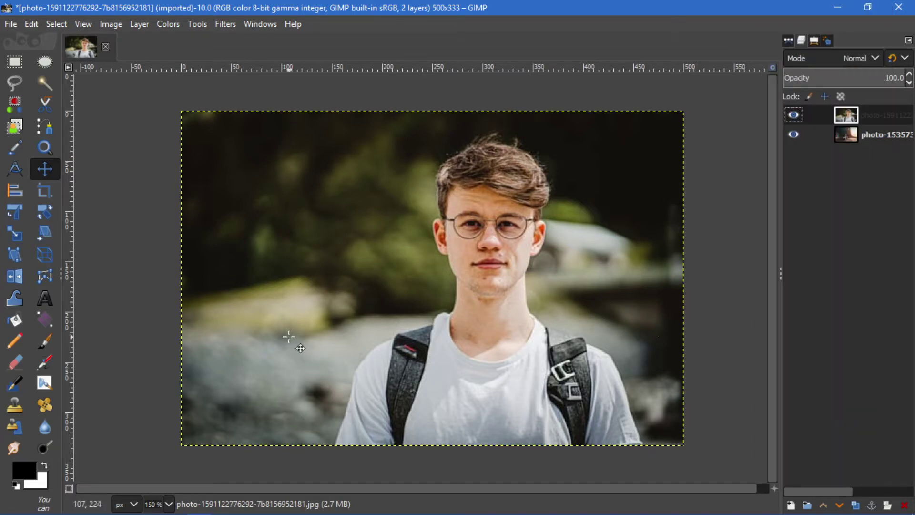
- With the Eraser, hide the lower photo layer and erase the upper-left background
{"action": "left_click", "coordinate": [14, 371]}
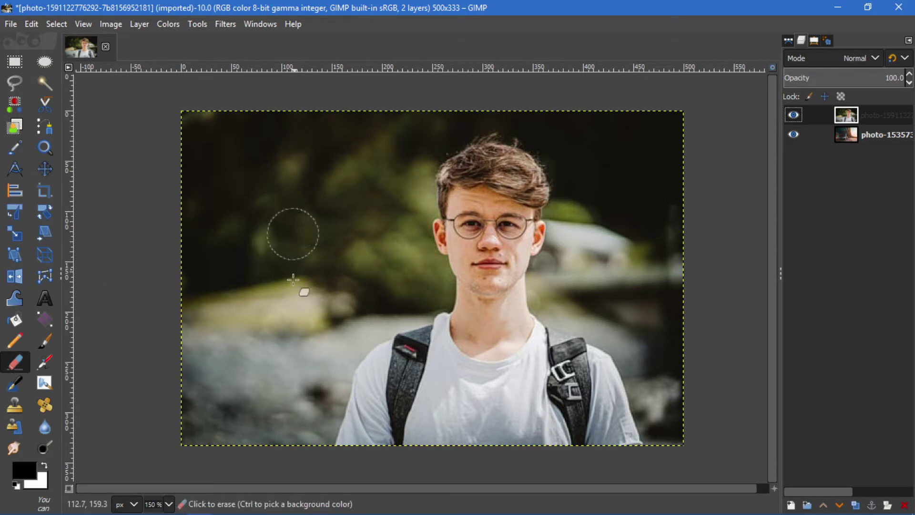
{"action": "scroll", "coordinate": [308, 269], "scroll_direction": "up", "scroll_amount": 1}
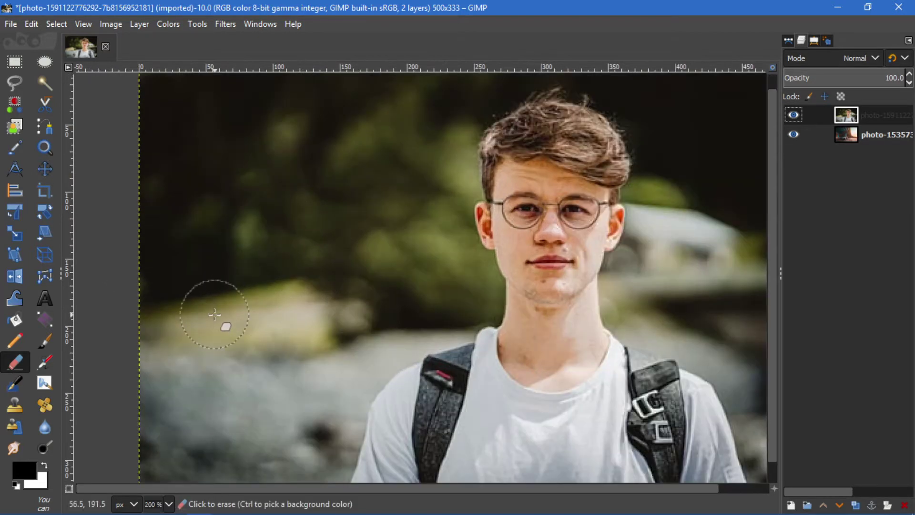
{"action": "left_click_drag", "start_coordinate": [214, 312], "coordinate": [272, 199]}
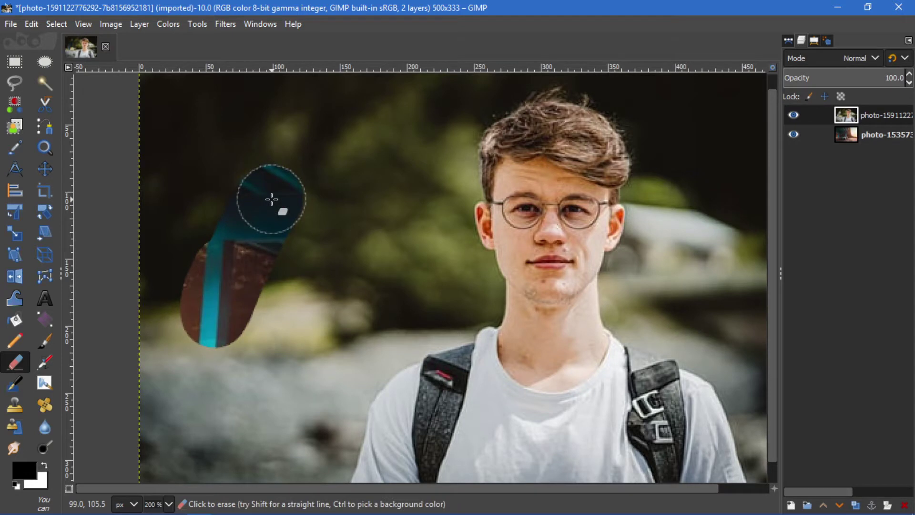
{"action": "left_click", "coordinate": [790, 130]}
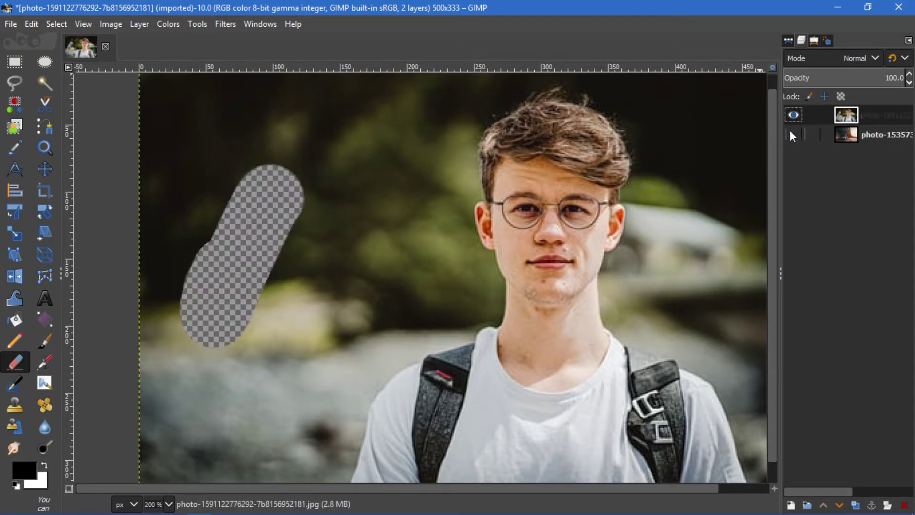
{"action": "left_click", "coordinate": [302, 235]}
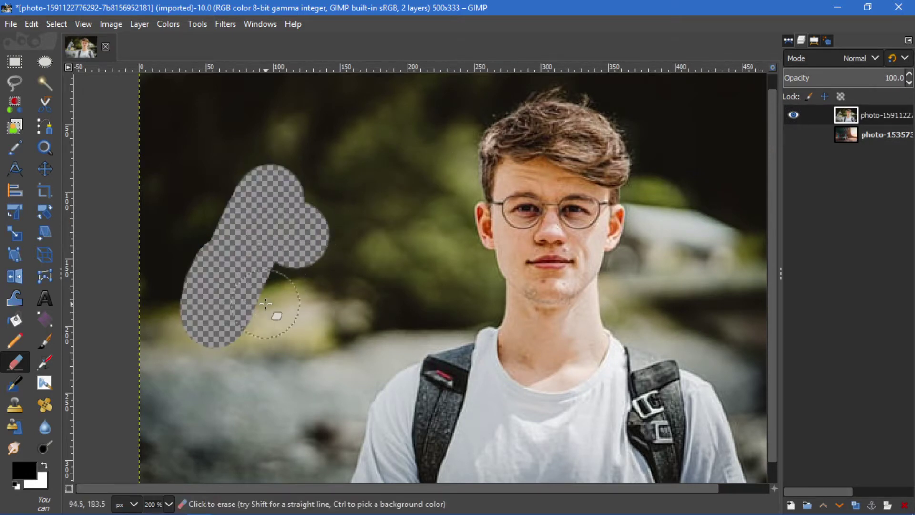
{"action": "mouse_move", "coordinate": [266, 303]}
{"action": "left_mouse_down"}
{"action": "mouse_move", "coordinate": [259, 337]}
{"action": "mouse_move", "coordinate": [347, 180]}
{"action": "mouse_move", "coordinate": [183, 364]}
{"action": "mouse_move", "coordinate": [194, 204]}
{"action": "mouse_move", "coordinate": [153, 327]}
{"action": "mouse_move", "coordinate": [153, 92]}
{"action": "mouse_move", "coordinate": [206, 124]}
{"action": "mouse_move", "coordinate": [181, 93]}
{"action": "mouse_move", "coordinate": [152, 88]}
{"action": "mouse_move", "coordinate": [360, 96]}
{"action": "mouse_move", "coordinate": [260, 167]}
{"action": "mouse_move", "coordinate": [197, 130]}
{"action": "left_mouse_up"}
- Erase the lower-left background to the bottom edge, the left edge, and the green near the shoulder
{"action": "key", "text": "minus"}
{"action": "mouse_move", "coordinate": [196, 275]}
{"action": "left_mouse_down"}
{"action": "mouse_move", "coordinate": [204, 316]}
{"action": "mouse_move", "coordinate": [170, 368]}
{"action": "mouse_move", "coordinate": [172, 421]}
{"action": "mouse_move", "coordinate": [232, 332]}
{"action": "mouse_move", "coordinate": [232, 312]}
{"action": "mouse_move", "coordinate": [279, 293]}
{"action": "mouse_move", "coordinate": [286, 329]}
{"action": "mouse_move", "coordinate": [298, 319]}
{"action": "mouse_move", "coordinate": [286, 379]}
{"action": "mouse_move", "coordinate": [238, 412]}
{"action": "left_mouse_up"}
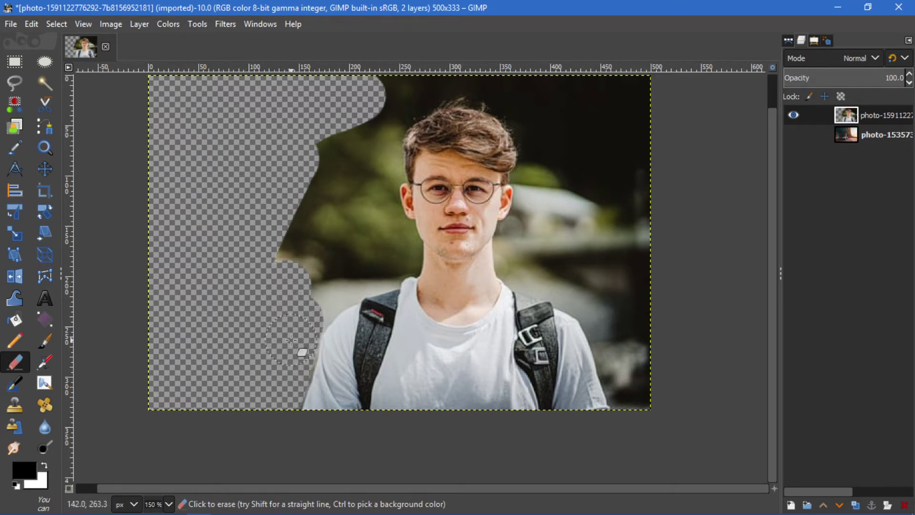
{"action": "scroll", "coordinate": [290, 340], "scroll_direction": "up", "scroll_amount": 1}
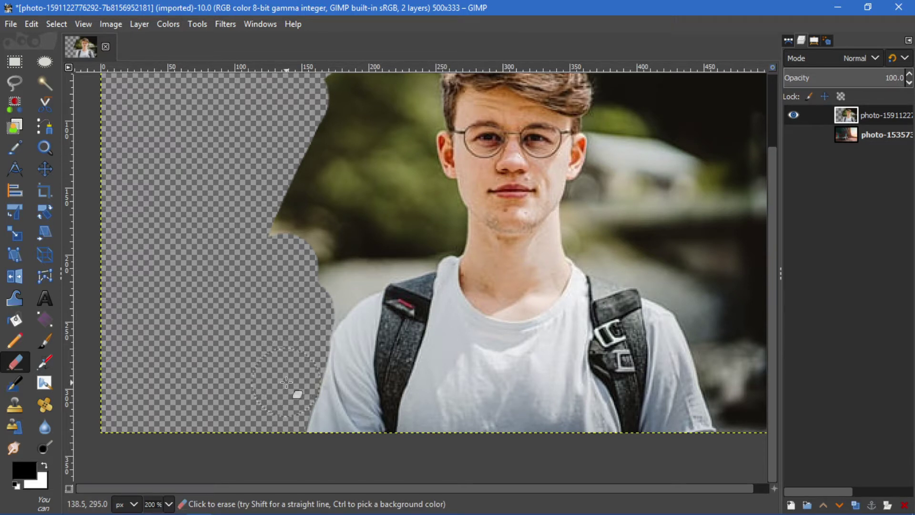
{"action": "mouse_move", "coordinate": [292, 303]}
{"action": "left_mouse_down"}
{"action": "mouse_move", "coordinate": [334, 248]}
{"action": "mouse_move", "coordinate": [307, 220]}
{"action": "mouse_move", "coordinate": [321, 91]}
{"action": "mouse_move", "coordinate": [364, 139]}
{"action": "mouse_move", "coordinate": [357, 265]}
{"action": "left_mouse_up"}
{"action": "mouse_move", "coordinate": [391, 227]}
{"action": "left_mouse_down"}
{"action": "mouse_move", "coordinate": [400, 225]}
{"action": "mouse_move", "coordinate": [389, 255]}
{"action": "mouse_move", "coordinate": [367, 254]}
{"action": "mouse_move", "coordinate": [344, 272]}
{"action": "left_mouse_up"}
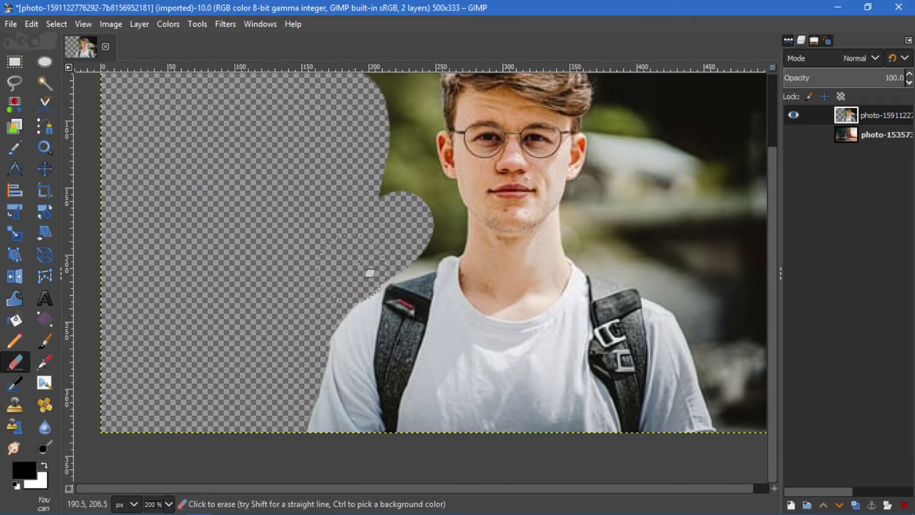
- Zoom in, shrink the eraser, and erase the green background beside and along the neck
{"action": "scroll", "coordinate": [386, 240], "scroll_direction": "up", "scroll_amount": 1}
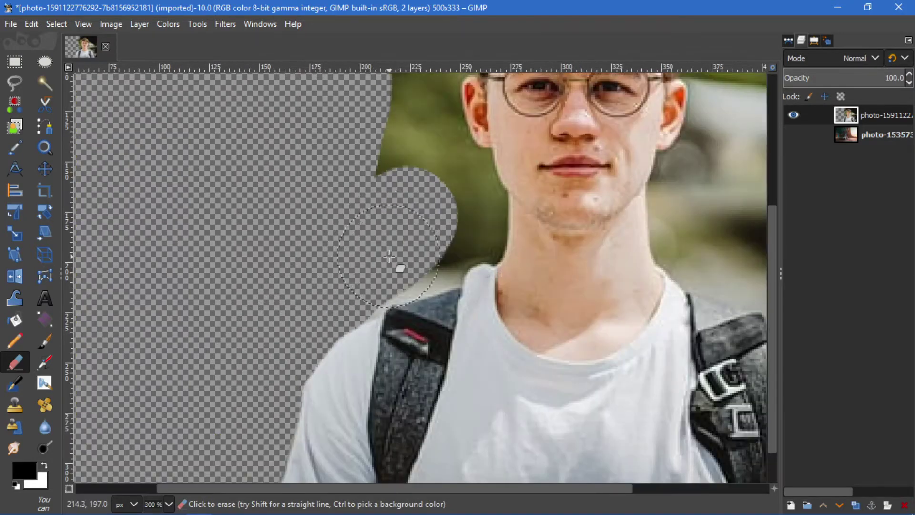
{"action": "scroll", "coordinate": [387, 248], "scroll_direction": "up", "scroll_amount": 1}
{"action": "scroll", "coordinate": [388, 255], "scroll_direction": "up", "scroll_amount": 1}
{"action": "key", "text": "bracketleft"}
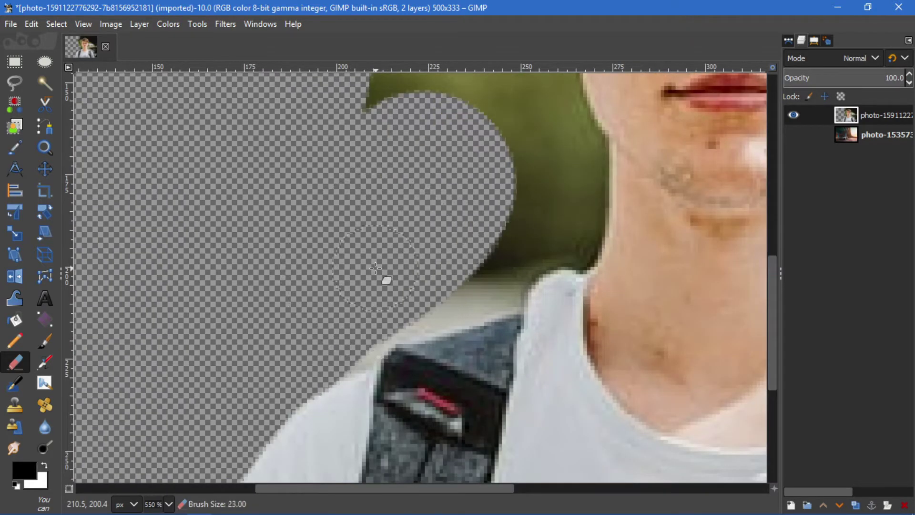
{"action": "mouse_move", "coordinate": [467, 265]}
{"action": "left_mouse_down"}
{"action": "mouse_move", "coordinate": [376, 337]}
{"action": "mouse_move", "coordinate": [491, 292]}
{"action": "mouse_move", "coordinate": [547, 241]}
{"action": "mouse_move", "coordinate": [414, 98]}
{"action": "left_mouse_up"}
{"action": "key", "text": "bracketleft"}
{"action": "key", "text": "bracketleft"}
{"action": "key", "text": "bracketleft"}
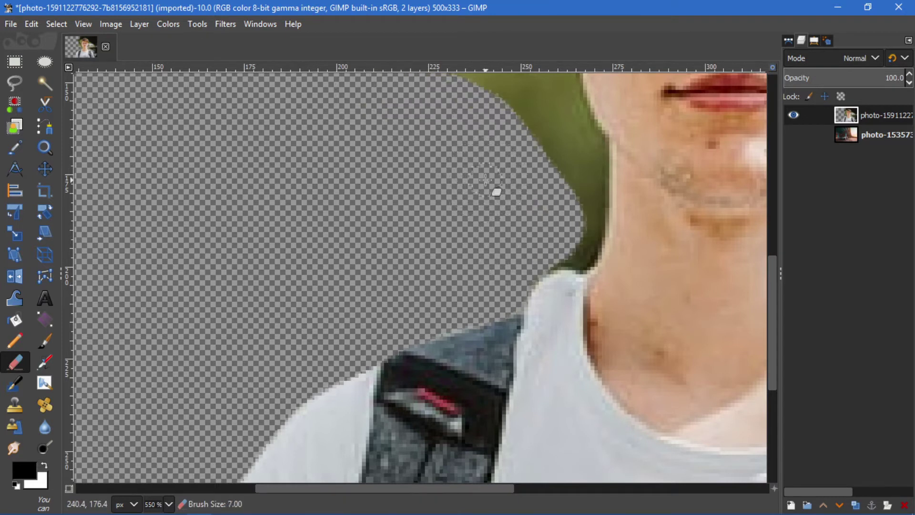
{"action": "mouse_move", "coordinate": [593, 132]}
{"action": "left_mouse_down"}
{"action": "mouse_move", "coordinate": [593, 222]}
{"action": "mouse_move", "coordinate": [576, 265]}
{"action": "mouse_move", "coordinate": [580, 189]}
{"action": "left_mouse_up"}
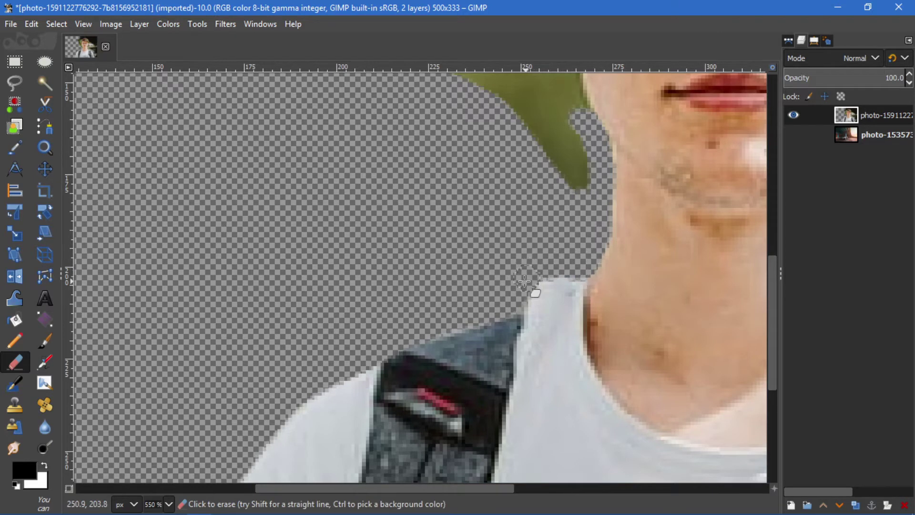
- Undo an accidental layer move and return to the Eraser tool
{"action": "key", "text": "m"}
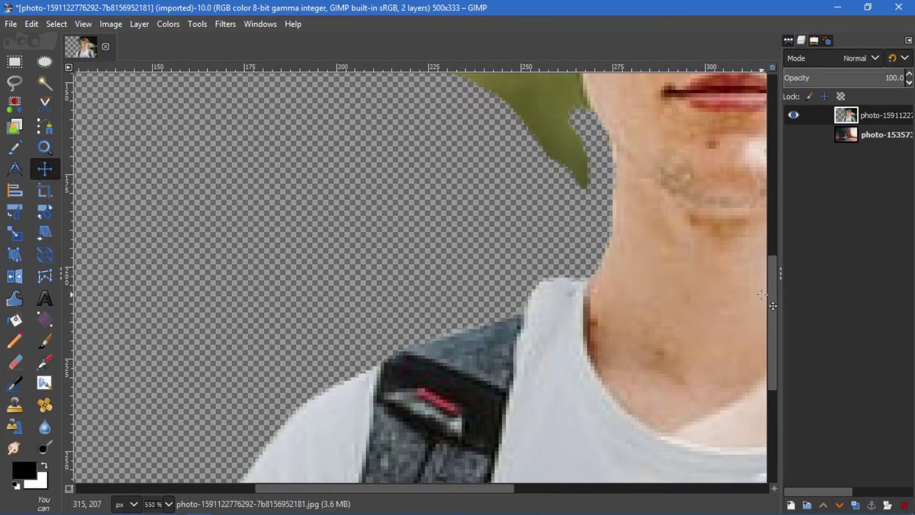
{"action": "scroll", "coordinate": [619, 281], "scroll_direction": "down", "scroll_amount": 1}
{"action": "scroll", "coordinate": [647, 292], "scroll_direction": "down", "scroll_amount": 1}
{"action": "scroll", "coordinate": [677, 293], "scroll_direction": "down", "scroll_amount": 2}
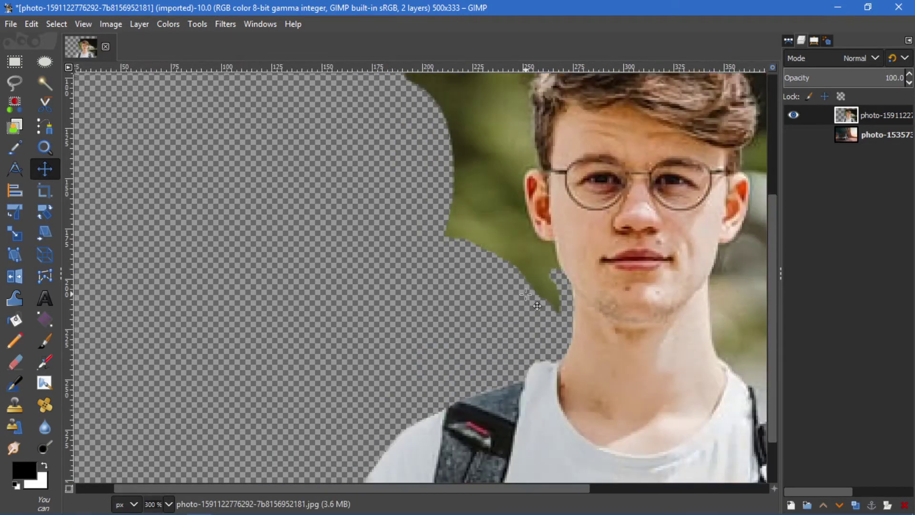
{"action": "scroll", "coordinate": [706, 295], "scroll_direction": "down", "scroll_amount": 1}
{"action": "key", "text": "ctrl+z"}
{"action": "key", "text": "shift+e"}
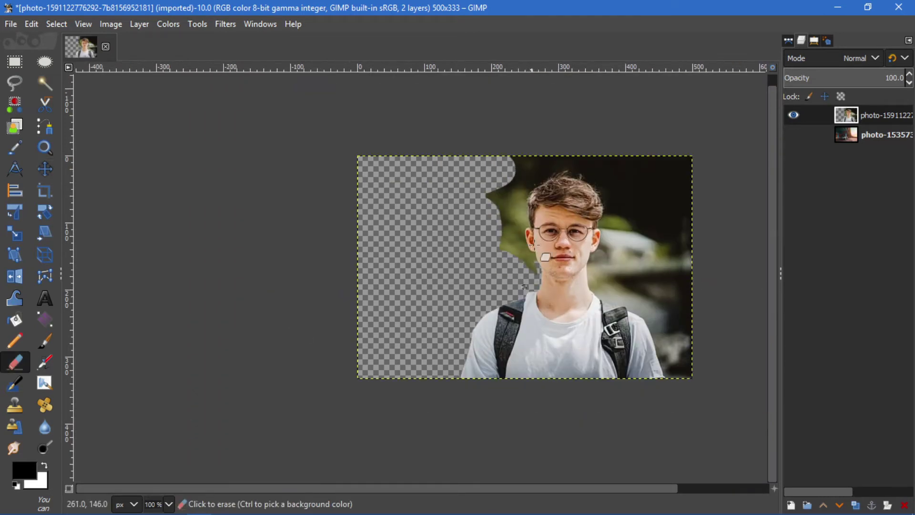
- Erase the remaining green background beside the chin, cheek and ear
{"action": "scroll", "coordinate": [524, 286], "scroll_direction": "up", "scroll_amount": 2}
{"action": "scroll", "coordinate": [548, 285], "scroll_direction": "up", "scroll_amount": 4}
{"action": "mouse_move", "coordinate": [513, 173]}
{"action": "left_mouse_down"}
{"action": "mouse_move", "coordinate": [539, 249]}
{"action": "mouse_move", "coordinate": [539, 298]}
{"action": "mouse_move", "coordinate": [410, 229]}
{"action": "mouse_move", "coordinate": [473, 151]}
{"action": "left_mouse_up"}
{"action": "scroll", "coordinate": [473, 151], "scroll_direction": "up", "scroll_amount": 1}
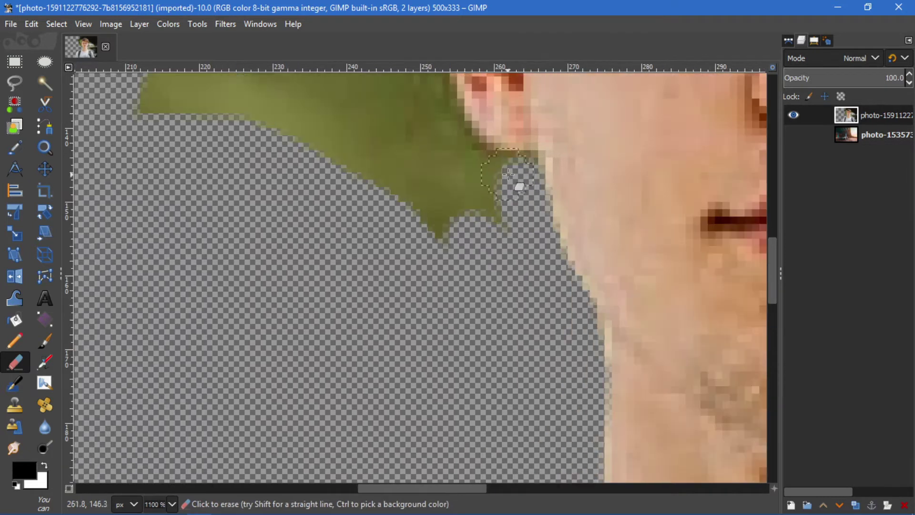
{"action": "mouse_move", "coordinate": [517, 184]}
{"action": "left_mouse_down"}
{"action": "mouse_move", "coordinate": [316, 88]}
{"action": "mouse_move", "coordinate": [159, 113]}
{"action": "mouse_move", "coordinate": [459, 224]}
{"action": "left_mouse_up"}
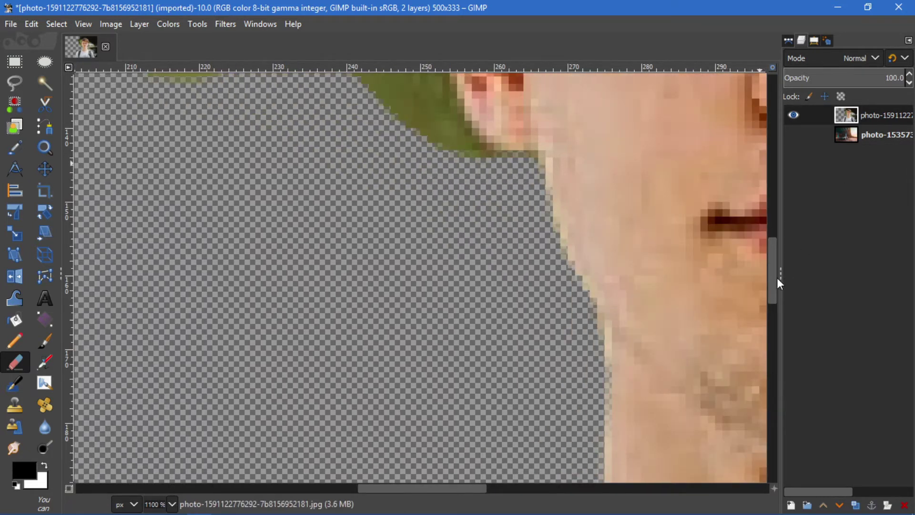
{"action": "scroll", "coordinate": [401, 203], "scroll_direction": "up", "scroll_amount": 4}
{"action": "mouse_move", "coordinate": [391, 105]}
{"action": "left_mouse_down"}
{"action": "mouse_move", "coordinate": [400, 195]}
{"action": "mouse_move", "coordinate": [431, 298]}
{"action": "mouse_move", "coordinate": [511, 359]}
{"action": "left_mouse_up"}
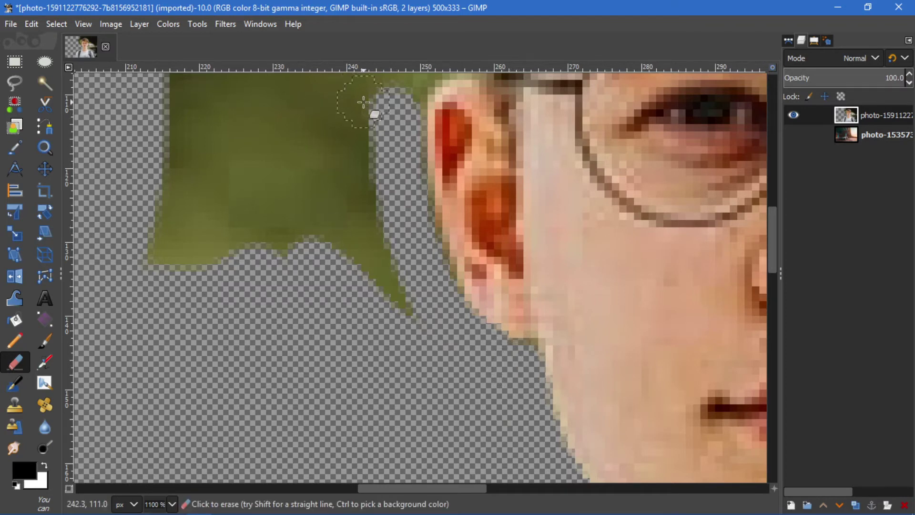
{"action": "mouse_move", "coordinate": [373, 111]}
{"action": "left_mouse_down"}
{"action": "mouse_move", "coordinate": [178, 206]}
{"action": "mouse_move", "coordinate": [205, 245]}
{"action": "mouse_move", "coordinate": [277, 146]}
{"action": "mouse_move", "coordinate": [347, 174]}
{"action": "mouse_move", "coordinate": [394, 292]}
{"action": "left_mouse_up"}
- Enlarge the eraser and clear the dark and green background above and beside the hair
{"action": "key", "text": "minus"}
{"action": "left_click_drag", "start_coordinate": [782, 253], "coordinate": [780, 185]}
{"action": "scroll", "coordinate": [731, 184], "scroll_direction": "up", "scroll_amount": 5}
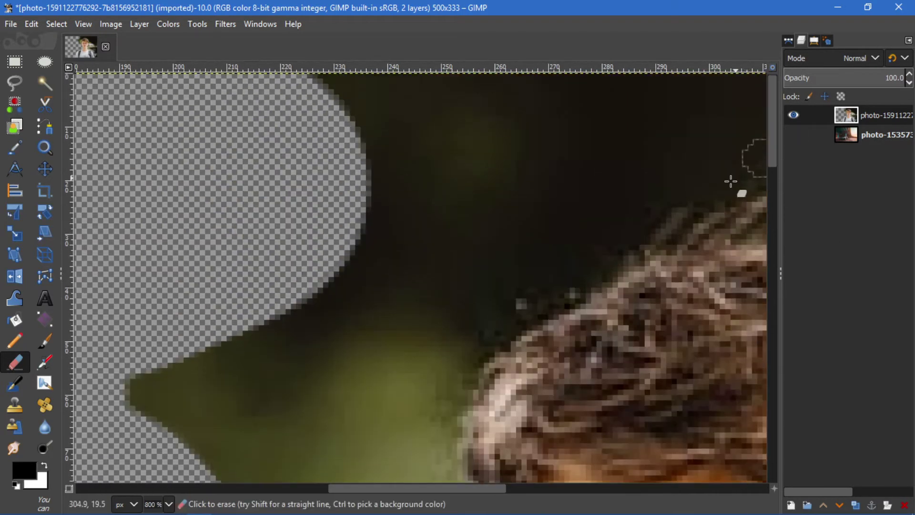
{"action": "mouse_move", "coordinate": [698, 180]}
{"action": "left_mouse_down"}
{"action": "mouse_move", "coordinate": [500, 324]}
{"action": "mouse_move", "coordinate": [445, 316]}
{"action": "mouse_move", "coordinate": [333, 78]}
{"action": "mouse_move", "coordinate": [429, 135]}
{"action": "mouse_move", "coordinate": [424, 162]}
{"action": "left_mouse_up"}
{"action": "key", "text": "minus"}
{"action": "key", "text": "bracketright"}
{"action": "key", "text": "bracketright"}
{"action": "key", "text": "bracketright"}
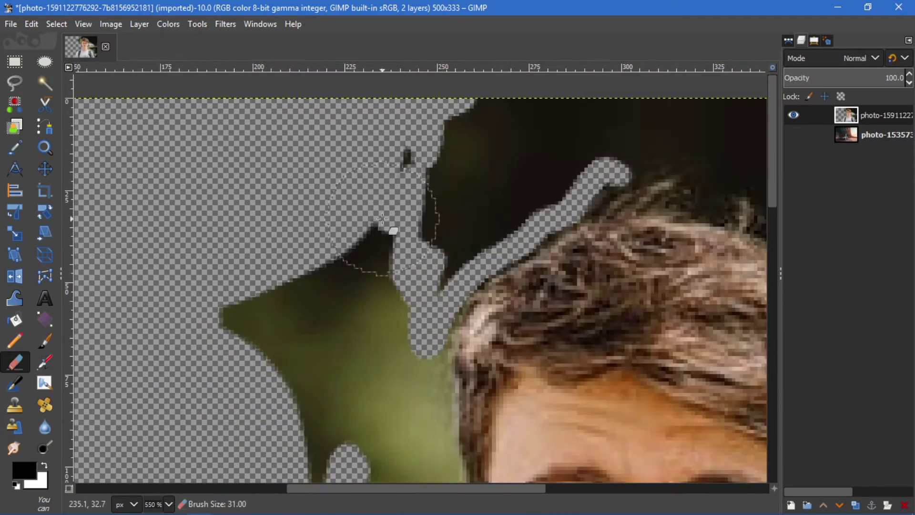
{"action": "mouse_move", "coordinate": [368, 240]}
{"action": "left_mouse_down"}
{"action": "mouse_move", "coordinate": [430, 247]}
{"action": "mouse_move", "coordinate": [419, 229]}
{"action": "mouse_move", "coordinate": [283, 375]}
{"action": "mouse_move", "coordinate": [391, 351]}
{"action": "left_mouse_up"}
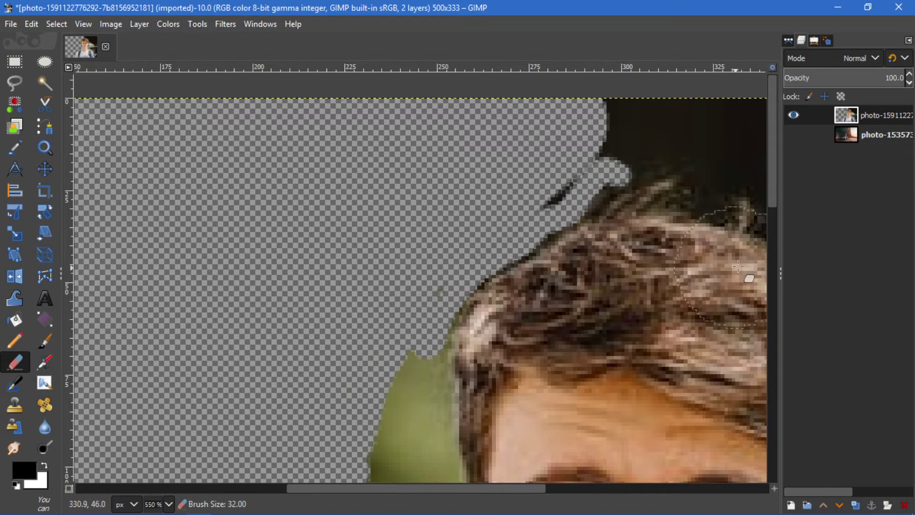
{"action": "scroll", "coordinate": [773, 227], "scroll_direction": "down", "scroll_amount": 5}
{"action": "mouse_move", "coordinate": [385, 151]}
{"action": "left_mouse_down"}
{"action": "mouse_move", "coordinate": [405, 272]}
{"action": "mouse_move", "coordinate": [474, 300]}
{"action": "left_mouse_up"}
- Shrink the eraser and fit the whole image in the window
{"action": "key", "text": "plus"}
{"action": "key", "text": "bracketleft"}
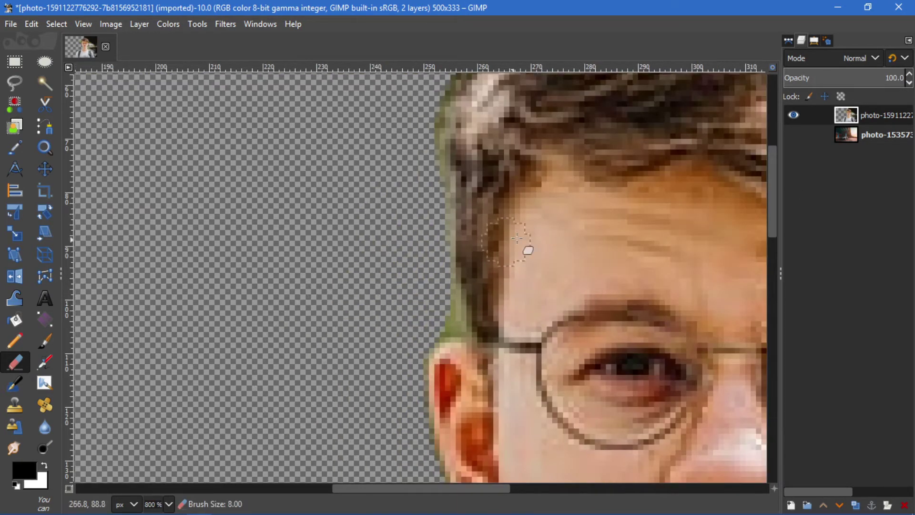
{"action": "key", "text": "minus"}
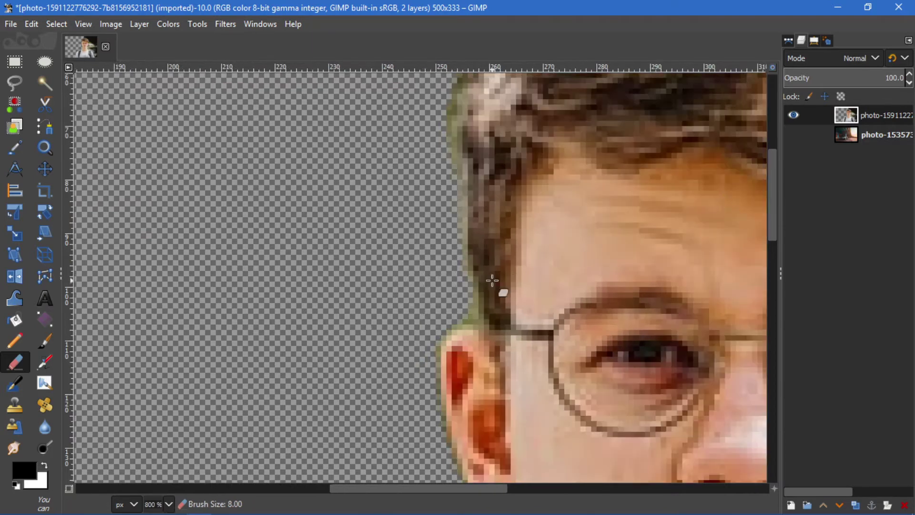
{"action": "key", "text": "minus"}
{"action": "key", "text": "minus"}
{"action": "key", "text": "minus"}
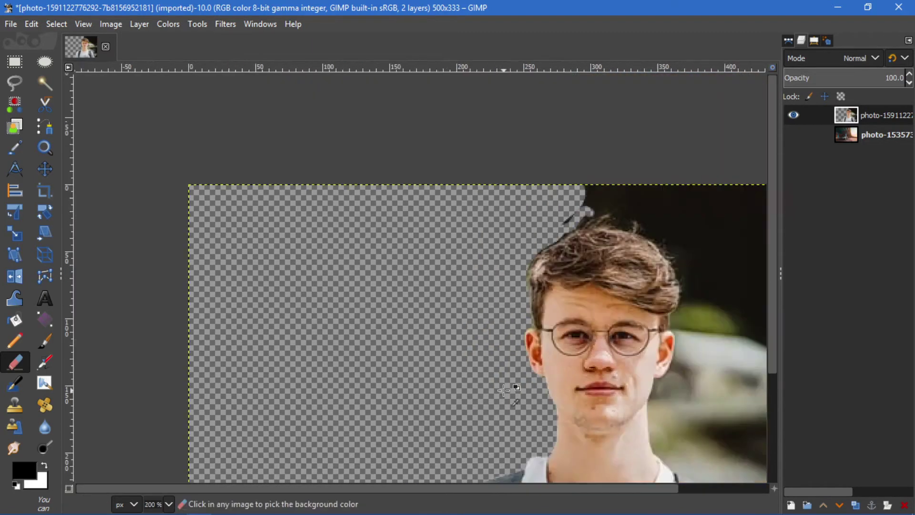
{"action": "key", "text": "minus"}
{"action": "key", "text": "minus"}
{"action": "key", "text": "minus"}
{"action": "key", "text": "shift+ctrl+j"}
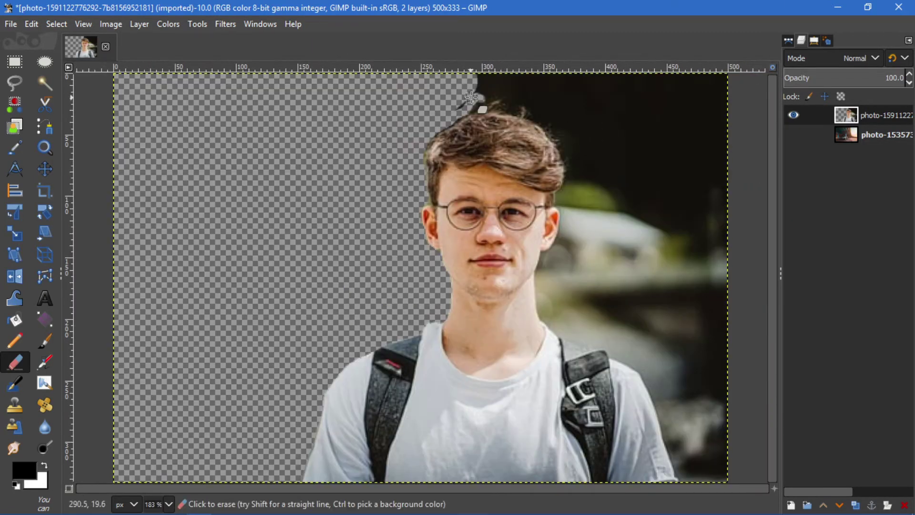
- Erase a small dark patch near the top edge, then toggle the underpass photo to compare
{"action": "left_click", "coordinate": [484, 77], "text": "shift"}
{"action": "left_click", "coordinate": [793, 135]}
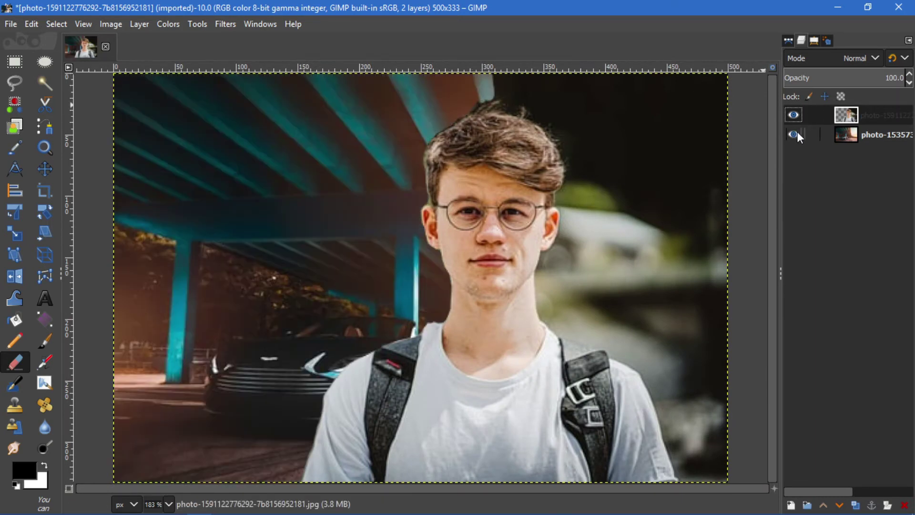
{"action": "scroll", "coordinate": [616, 196], "scroll_direction": "down", "scroll_amount": 1, "text": "ctrl"}
{"action": "left_click", "coordinate": [793, 135]}
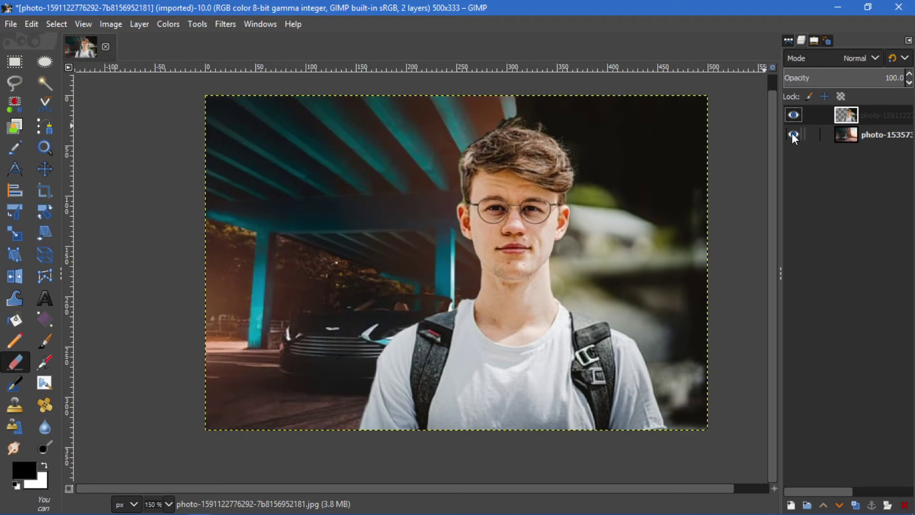
{"action": "left_click", "coordinate": [793, 134]}
- Zoom in and erase the dark background along the top of the hair
{"action": "scroll", "coordinate": [533, 117], "scroll_direction": "up", "scroll_amount": 1, "text": "ctrl"}
{"action": "scroll", "coordinate": [506, 131], "scroll_direction": "up", "scroll_amount": 4, "text": "ctrl"}
{"action": "scroll", "coordinate": [506, 131], "scroll_direction": "up", "scroll_amount": 1, "text": "ctrl"}
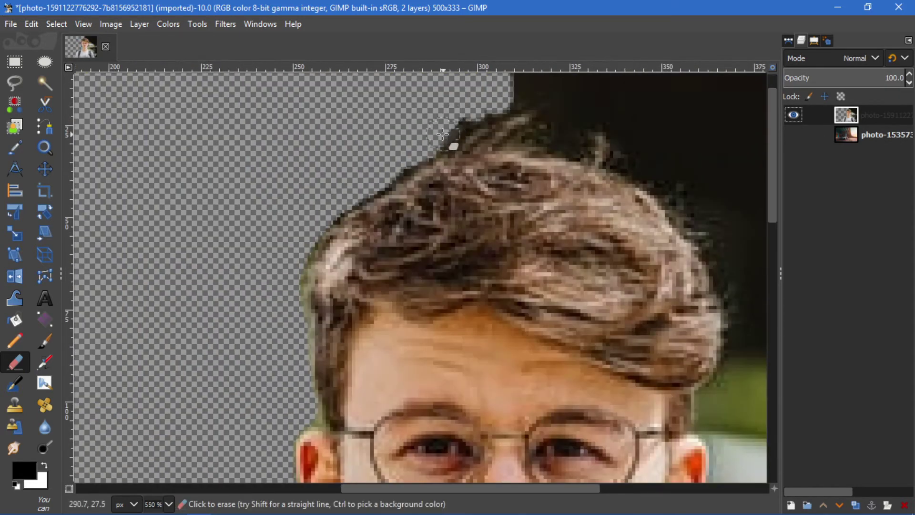
{"action": "left_click_drag", "start_coordinate": [451, 146], "coordinate": [693, 198]}
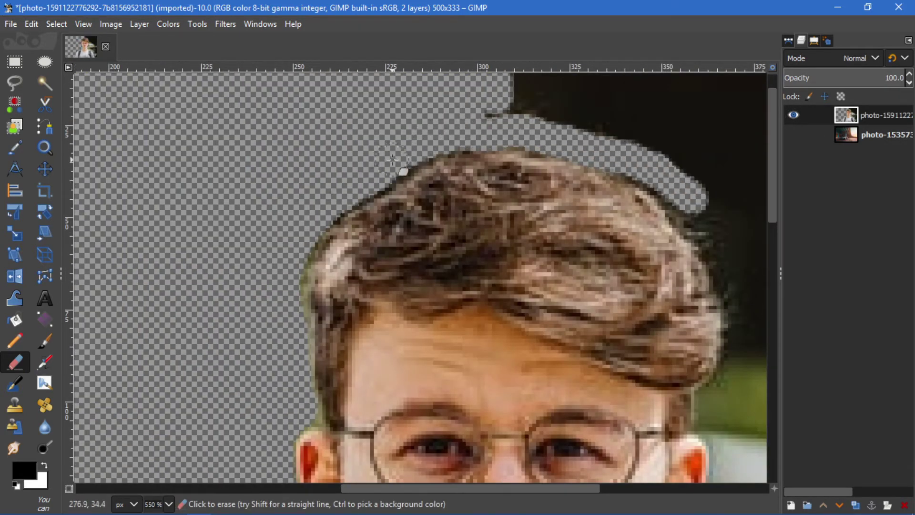
- Erase the dark fringe along the top, upper-left and right edges of the hair
{"action": "mouse_move", "coordinate": [392, 160]}
{"action": "left_mouse_down"}
{"action": "mouse_move", "coordinate": [449, 157]}
{"action": "mouse_move", "coordinate": [513, 115]}
{"action": "left_mouse_up"}
{"action": "left_click_drag", "start_coordinate": [397, 162], "coordinate": [318, 225]}
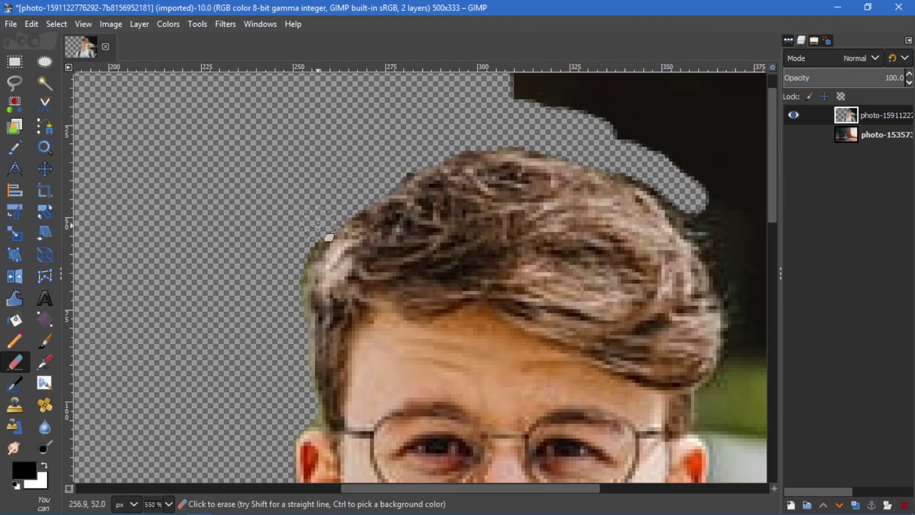
{"action": "left_click_drag", "start_coordinate": [400, 488], "coordinate": [513, 488]}
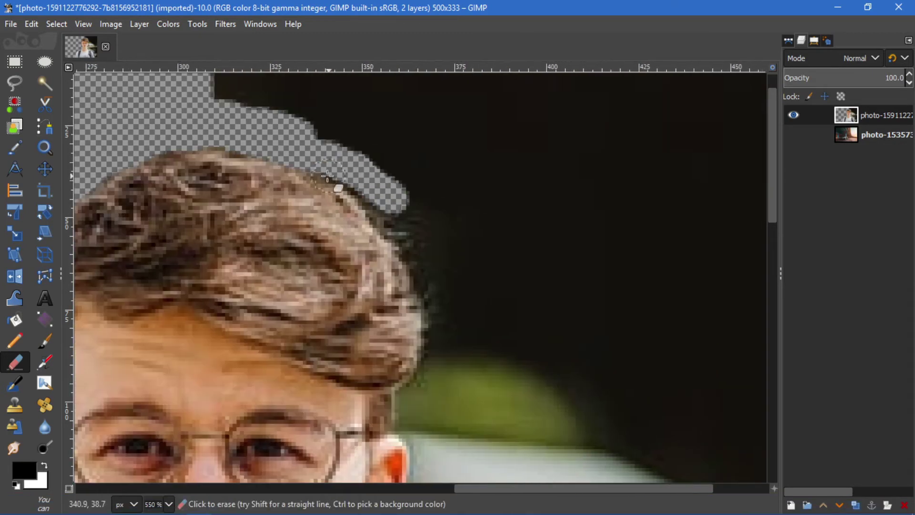
{"action": "mouse_move", "coordinate": [335, 165]}
{"action": "left_mouse_down"}
{"action": "mouse_move", "coordinate": [409, 235]}
{"action": "mouse_move", "coordinate": [469, 336]}
{"action": "left_mouse_up"}
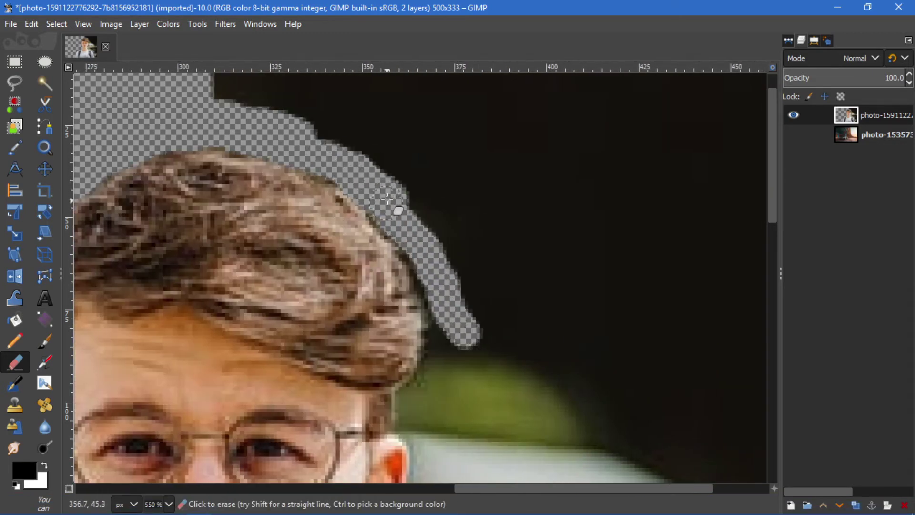
{"action": "mouse_move", "coordinate": [216, 83]}
{"action": "left_mouse_down"}
{"action": "mouse_move", "coordinate": [592, 305]}
{"action": "mouse_move", "coordinate": [603, 146]}
{"action": "mouse_move", "coordinate": [525, 239]}
{"action": "mouse_move", "coordinate": [359, 116]}
{"action": "mouse_move", "coordinate": [535, 282]}
{"action": "mouse_move", "coordinate": [688, 160]}
{"action": "mouse_move", "coordinate": [541, 98]}
{"action": "mouse_move", "coordinate": [713, 190]}
{"action": "mouse_move", "coordinate": [706, 310]}
{"action": "mouse_move", "coordinate": [624, 383]}
{"action": "mouse_move", "coordinate": [552, 263]}
{"action": "left_mouse_up"}
- Enlarge the eraser to 40 and clear the right-side background down to the shoulder
{"action": "key", "text": "]"}
{"action": "scroll", "coordinate": [687, 159], "scroll_direction": "down", "scroll_amount": 1, "text": "ctrl"}
{"action": "left_click_drag", "start_coordinate": [295, 120], "coordinate": [496, 137]}
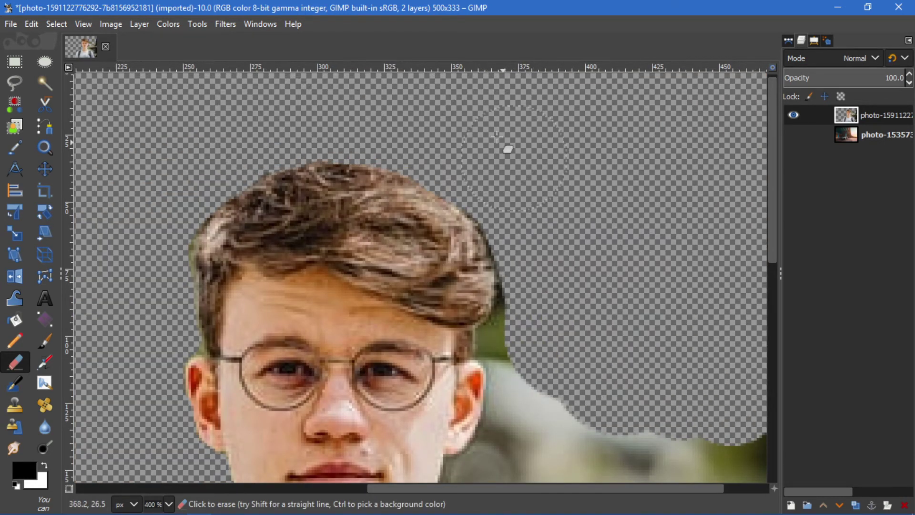
{"action": "left_click_drag", "start_coordinate": [594, 488], "coordinate": [639, 488]}
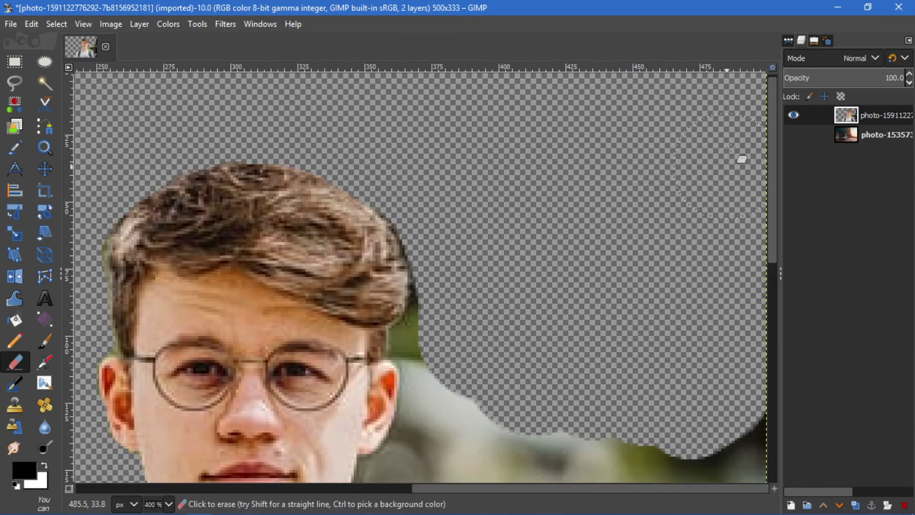
{"action": "left_click_drag", "start_coordinate": [771, 246], "coordinate": [771, 351]}
{"action": "mouse_move", "coordinate": [726, 304]}
{"action": "left_mouse_down"}
{"action": "mouse_move", "coordinate": [558, 300]}
{"action": "mouse_move", "coordinate": [445, 351]}
{"action": "mouse_move", "coordinate": [593, 319]}
{"action": "left_mouse_up"}
{"action": "mouse_move", "coordinate": [401, 353]}
{"action": "left_mouse_down"}
{"action": "mouse_move", "coordinate": [409, 316]}
{"action": "mouse_move", "coordinate": [582, 245]}
{"action": "left_mouse_up"}
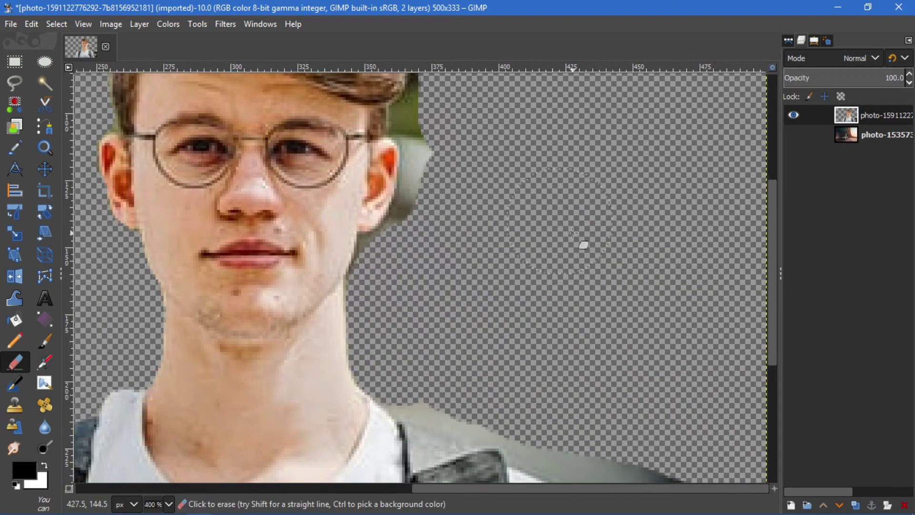
{"action": "left_click_drag", "start_coordinate": [772, 225], "coordinate": [776, 342]}
{"action": "mouse_move", "coordinate": [715, 453]}
{"action": "left_mouse_down"}
{"action": "mouse_move", "coordinate": [678, 249]}
{"action": "mouse_move", "coordinate": [615, 212]}
{"action": "mouse_move", "coordinate": [684, 331]}
{"action": "mouse_move", "coordinate": [696, 419]}
{"action": "mouse_move", "coordinate": [634, 222]}
{"action": "left_mouse_up"}
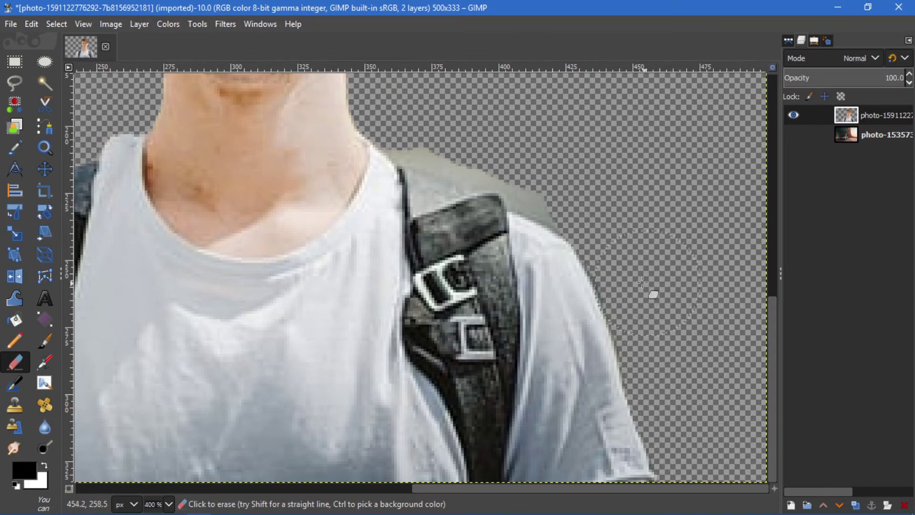
- Shrink the eraser and erase the grey fringe along the right shoulder above the backpack strap
{"action": "scroll", "coordinate": [658, 298], "scroll_direction": "up", "scroll_amount": 2}
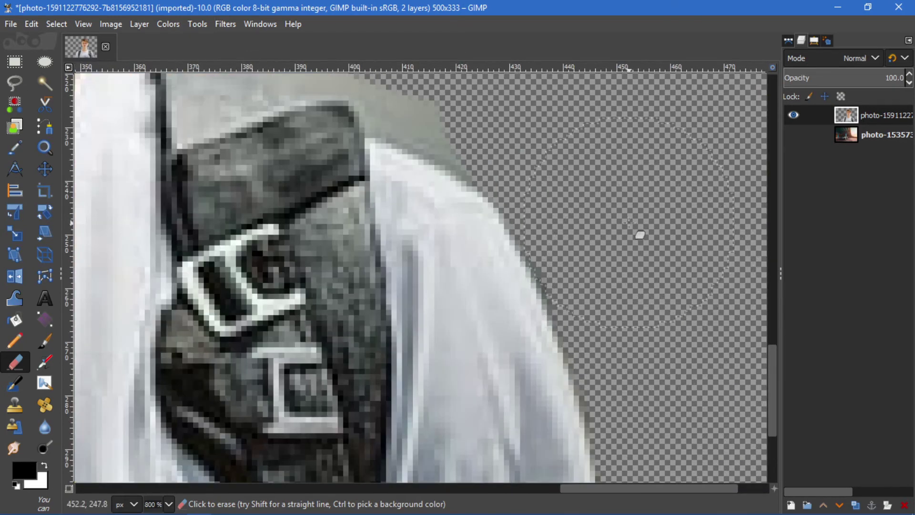
{"action": "mouse_move", "coordinate": [772, 376]}
{"action": "left_mouse_down"}
{"action": "mouse_move", "coordinate": [772, 424]}
{"action": "mouse_move", "coordinate": [770, 298]}
{"action": "left_mouse_up"}
{"action": "scroll", "coordinate": [725, 272], "scroll_direction": "down", "scroll_amount": 1}
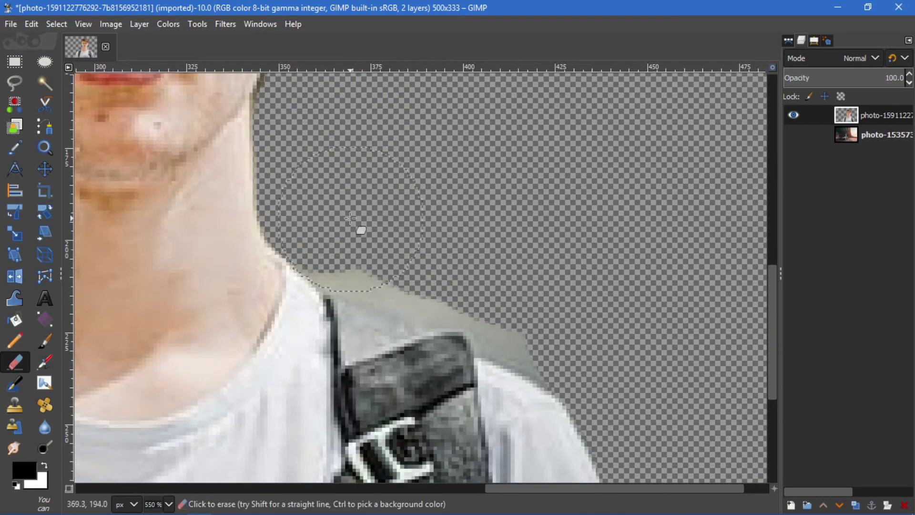
{"action": "left_click_drag", "start_coordinate": [350, 217], "coordinate": [581, 298]}
{"action": "key", "text": "bracketleft"}
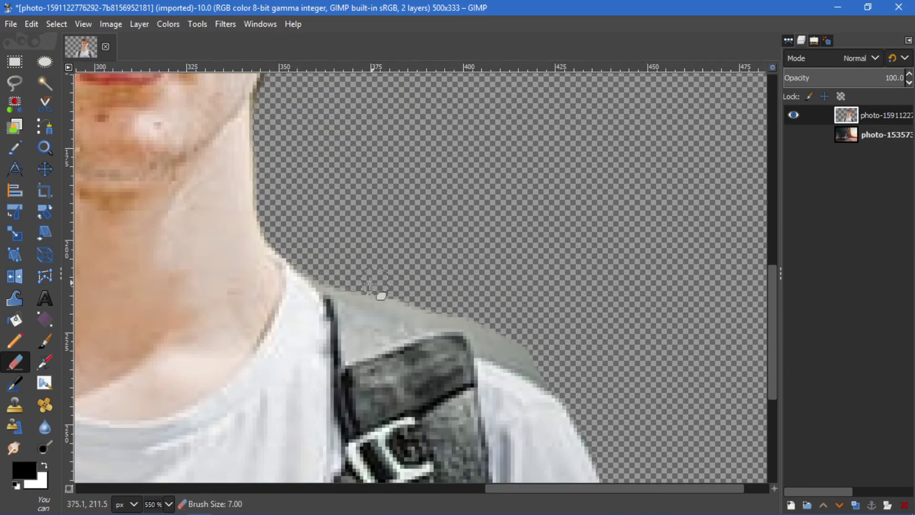
{"action": "scroll", "coordinate": [334, 267], "scroll_direction": "up", "scroll_amount": 2}
{"action": "mouse_move", "coordinate": [319, 262]}
{"action": "left_mouse_down"}
{"action": "mouse_move", "coordinate": [494, 323]}
{"action": "mouse_move", "coordinate": [422, 313]}
{"action": "mouse_move", "coordinate": [537, 357]}
{"action": "mouse_move", "coordinate": [638, 379]}
{"action": "left_mouse_up"}
{"action": "left_click_drag", "start_coordinate": [595, 488], "coordinate": [662, 488]}
{"action": "left_click_drag", "start_coordinate": [772, 350], "coordinate": [773, 367]}
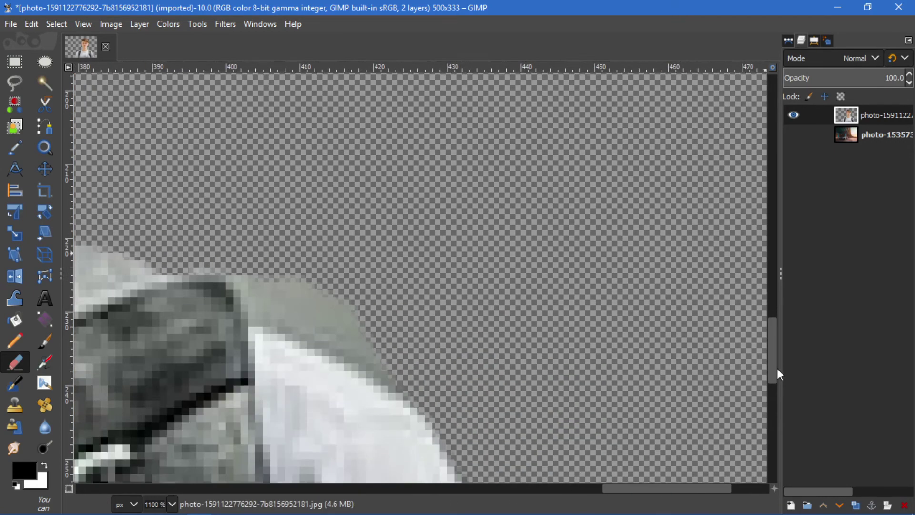
{"action": "left_click_drag", "start_coordinate": [267, 282], "coordinate": [425, 368]}
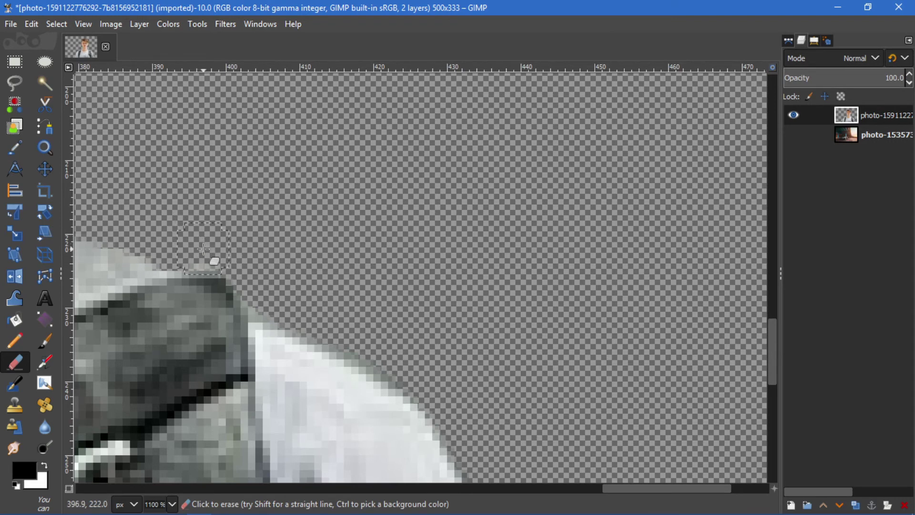
- Zoom in and erase the green and dark fringe between the hair, ear and shirt
{"action": "scroll", "coordinate": [204, 249], "scroll_direction": "down", "scroll_amount": 1, "text": "ctrl"}
{"action": "scroll", "coordinate": [334, 229], "scroll_direction": "down", "scroll_amount": 1, "text": "ctrl"}
{"action": "scroll", "coordinate": [477, 200], "scroll_direction": "down", "scroll_amount": 1, "text": "ctrl"}
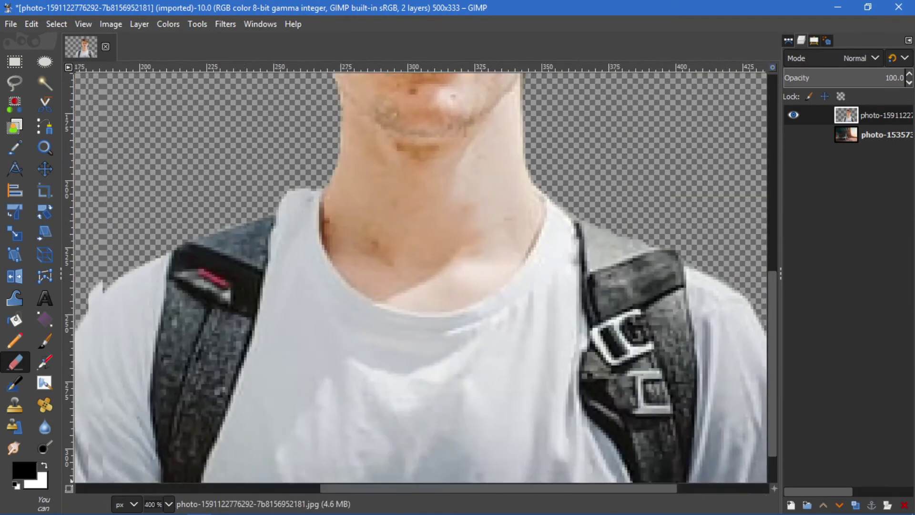
{"action": "scroll", "coordinate": [643, 155], "scroll_direction": "down", "scroll_amount": 1, "text": "ctrl"}
{"action": "scroll", "coordinate": [643, 155], "scroll_direction": "up", "scroll_amount": 2}
{"action": "scroll", "coordinate": [643, 155], "scroll_direction": "up", "scroll_amount": 3}
{"action": "scroll", "coordinate": [667, 149], "scroll_direction": "up", "scroll_amount": 1}
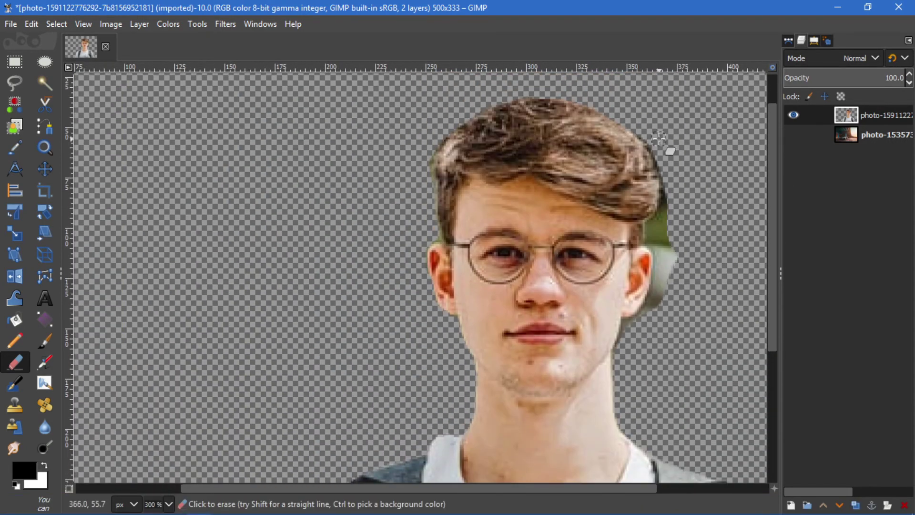
{"action": "scroll", "coordinate": [659, 139], "scroll_direction": "up", "scroll_amount": 2, "text": "ctrl"}
{"action": "scroll", "coordinate": [659, 139], "scroll_direction": "up", "scroll_amount": 1, "text": "ctrl"}
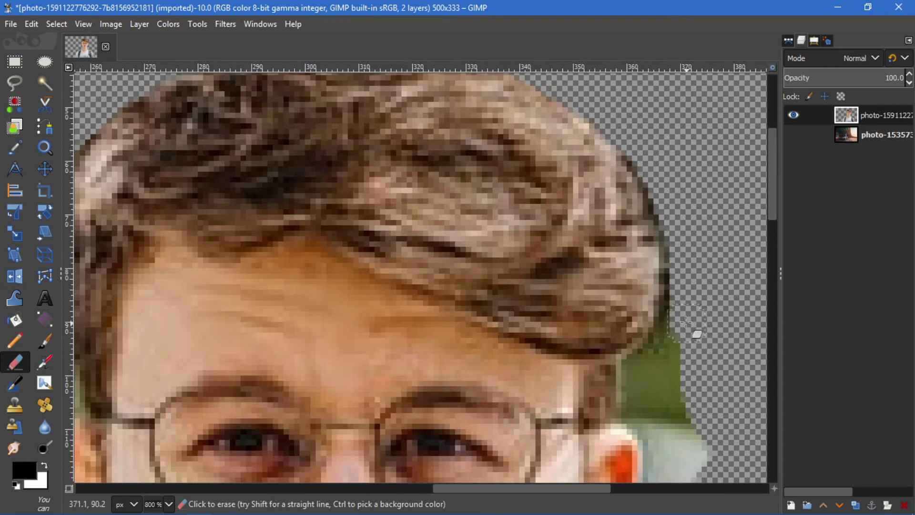
{"action": "mouse_move", "coordinate": [663, 361]}
{"action": "left_mouse_down"}
{"action": "mouse_move", "coordinate": [653, 387]}
{"action": "mouse_move", "coordinate": [704, 403]}
{"action": "left_mouse_up"}
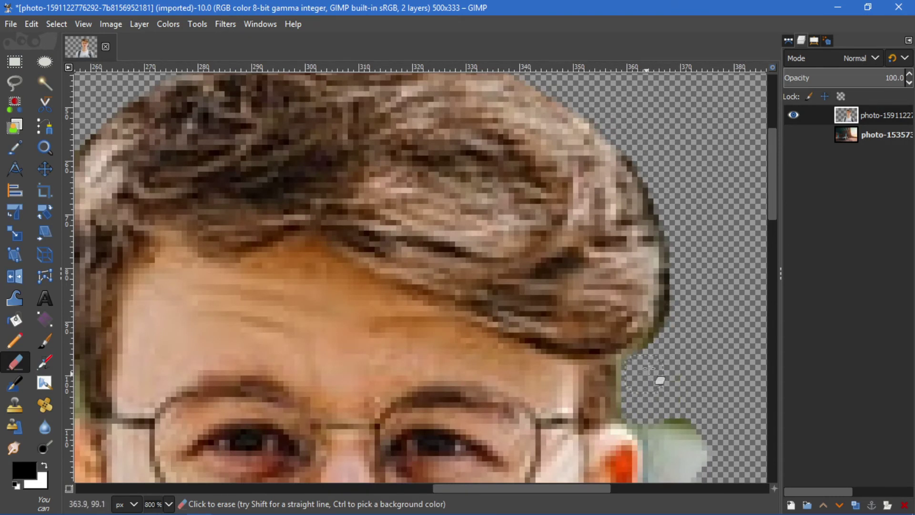
{"action": "left_click_drag", "start_coordinate": [670, 344], "coordinate": [683, 304]}
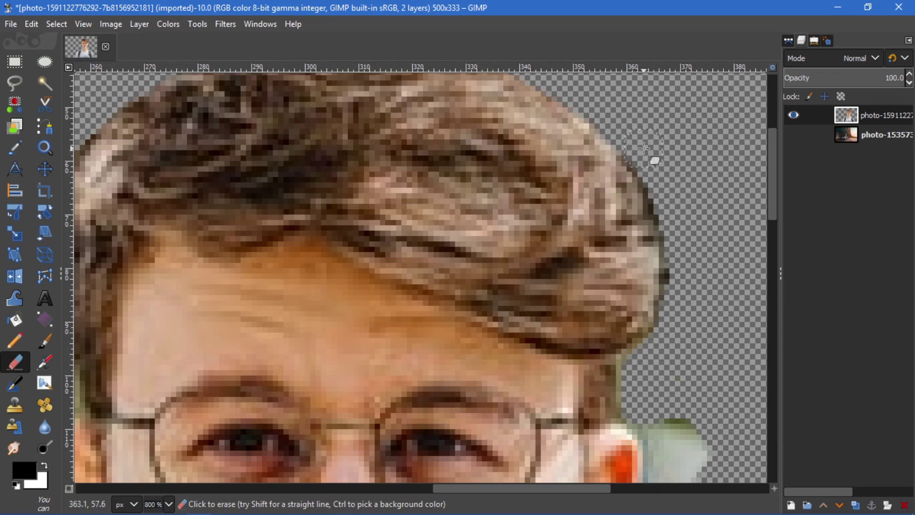
{"action": "left_click_drag", "start_coordinate": [770, 172], "coordinate": [782, 236]}
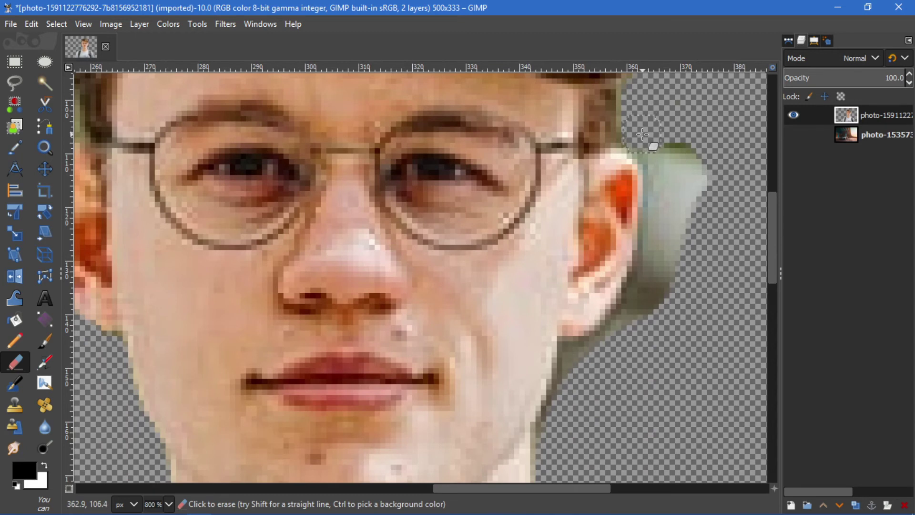
{"action": "mouse_move", "coordinate": [643, 134]}
{"action": "left_mouse_down"}
{"action": "mouse_move", "coordinate": [657, 302]}
{"action": "mouse_move", "coordinate": [610, 349]}
{"action": "left_mouse_up"}
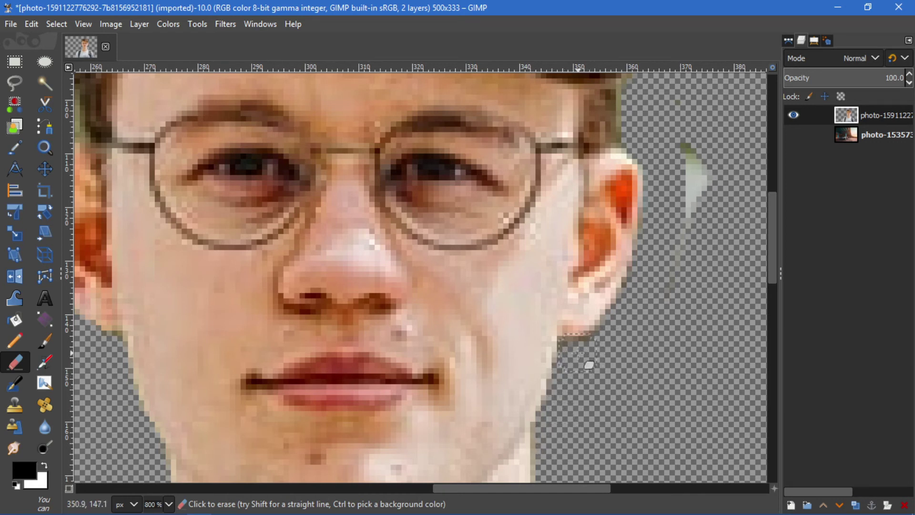
- Erase the last greenish streak beside the ear and hair, then zoom out to check the layer
{"action": "left_click_drag", "start_coordinate": [704, 157], "coordinate": [693, 74]}
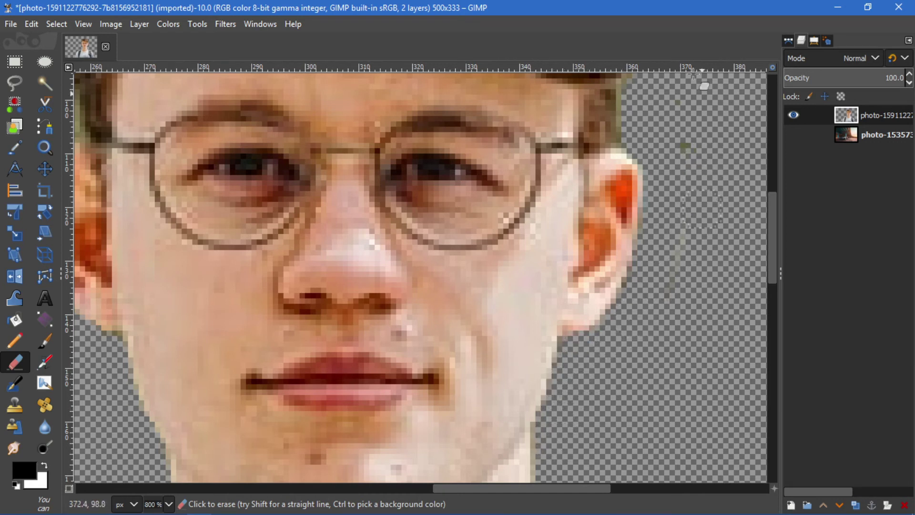
{"action": "scroll", "coordinate": [673, 292], "scroll_direction": "down", "scroll_amount": 2}
{"action": "scroll", "coordinate": [674, 291], "scroll_direction": "down", "scroll_amount": 1}
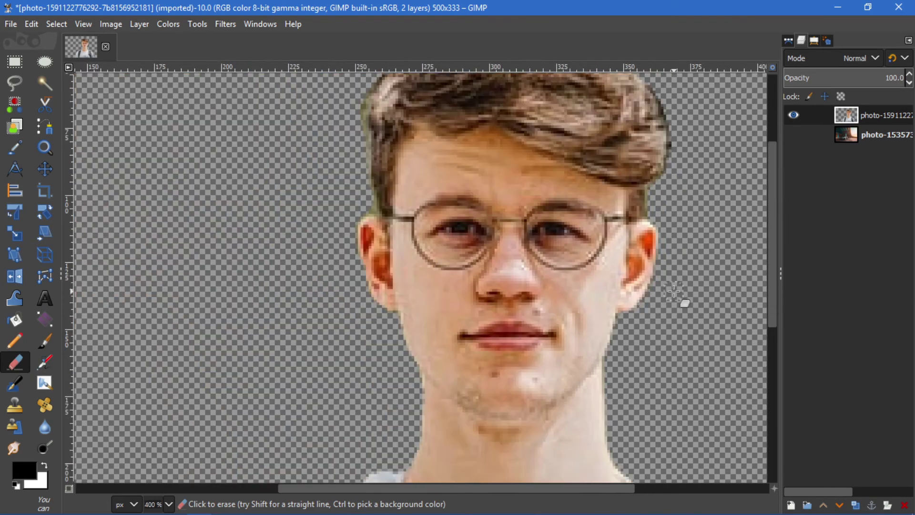
{"action": "scroll", "coordinate": [673, 292], "scroll_direction": "down", "scroll_amount": 1}
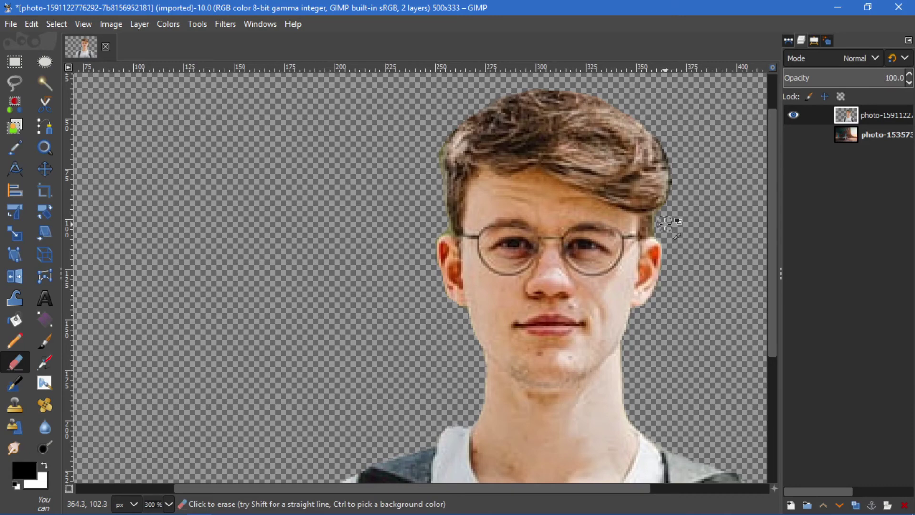
{"action": "scroll", "coordinate": [665, 224], "scroll_direction": "up", "scroll_amount": 1}
{"action": "scroll", "coordinate": [665, 224], "scroll_direction": "up", "scroll_amount": 2}
{"action": "scroll", "coordinate": [662, 224], "scroll_direction": "up", "scroll_amount": 1}
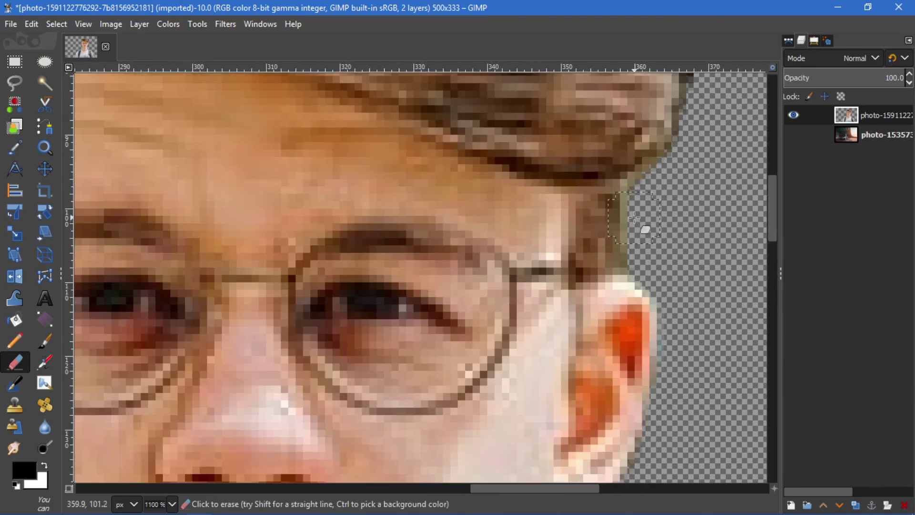
{"action": "mouse_move", "coordinate": [634, 217]}
{"action": "left_mouse_down"}
{"action": "mouse_move", "coordinate": [638, 233]}
{"action": "mouse_move", "coordinate": [629, 241]}
{"action": "left_mouse_up"}
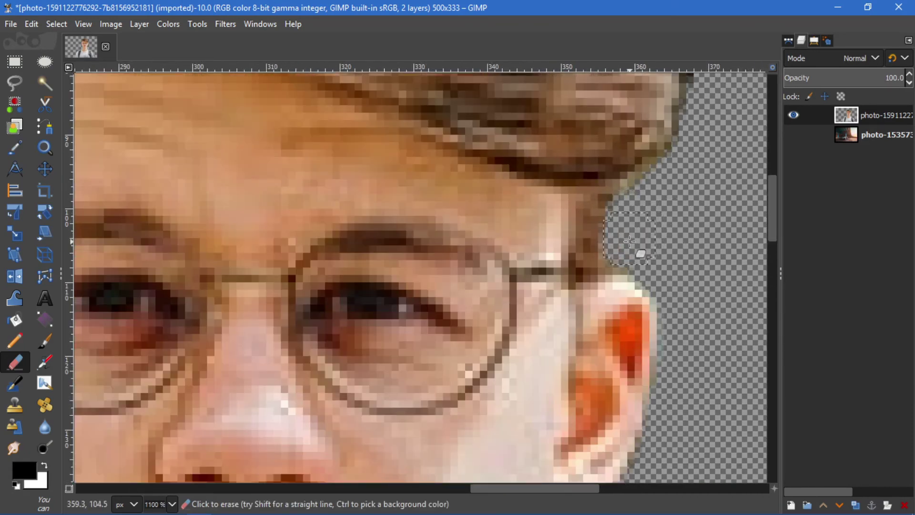
{"action": "scroll", "coordinate": [681, 236], "scroll_direction": "down", "scroll_amount": 4}
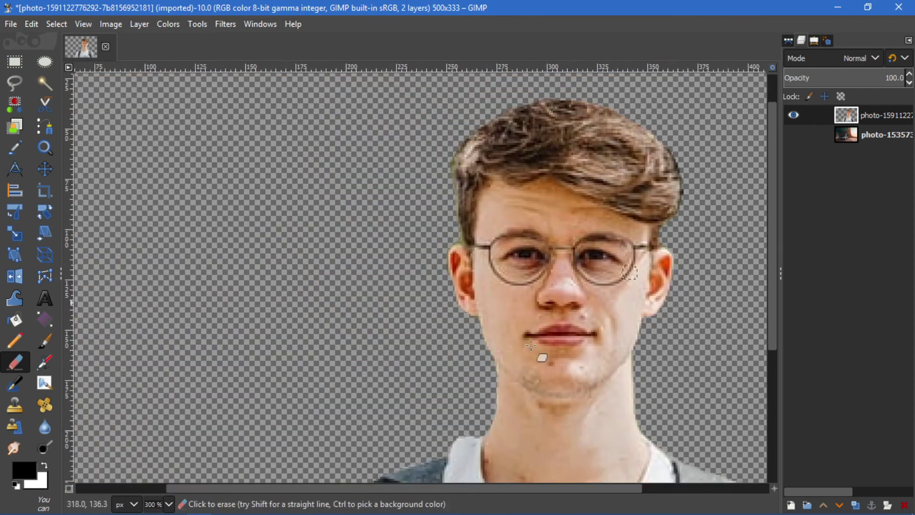
{"action": "scroll", "coordinate": [567, 327], "scroll_direction": "down", "scroll_amount": 1}
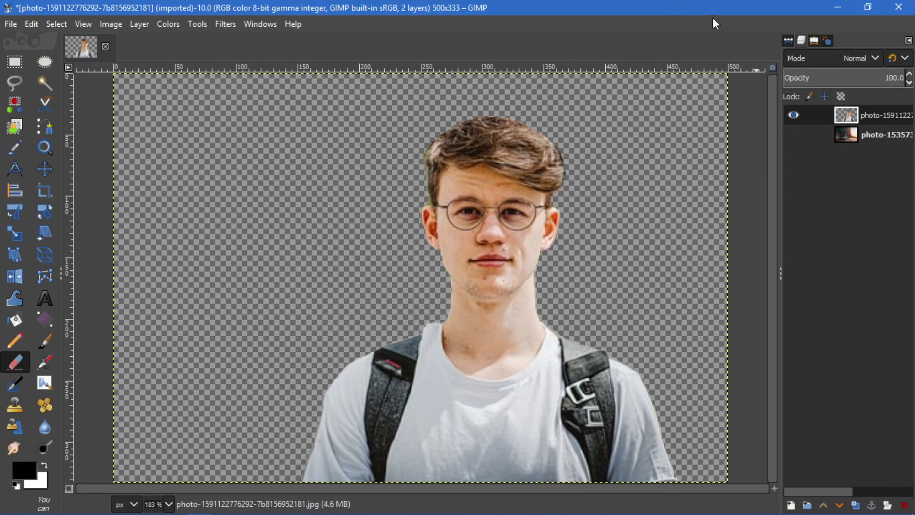
- Turn the underpass photo layer back on, toggling its visibility to compare the composite
{"action": "left_click", "coordinate": [793, 134]}
{"action": "scroll", "coordinate": [526, 204], "scroll_direction": "down", "scroll_amount": 1, "text": "ctrl"}
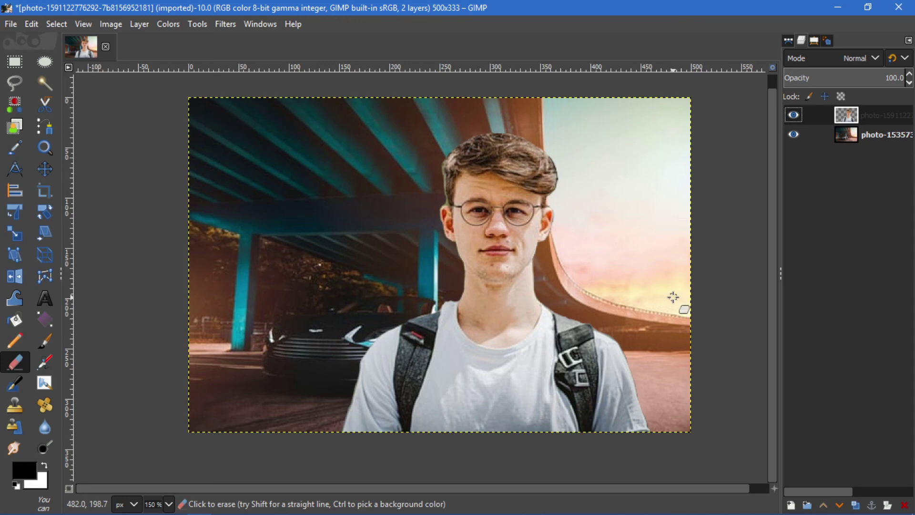
{"action": "left_click", "coordinate": [794, 133]}
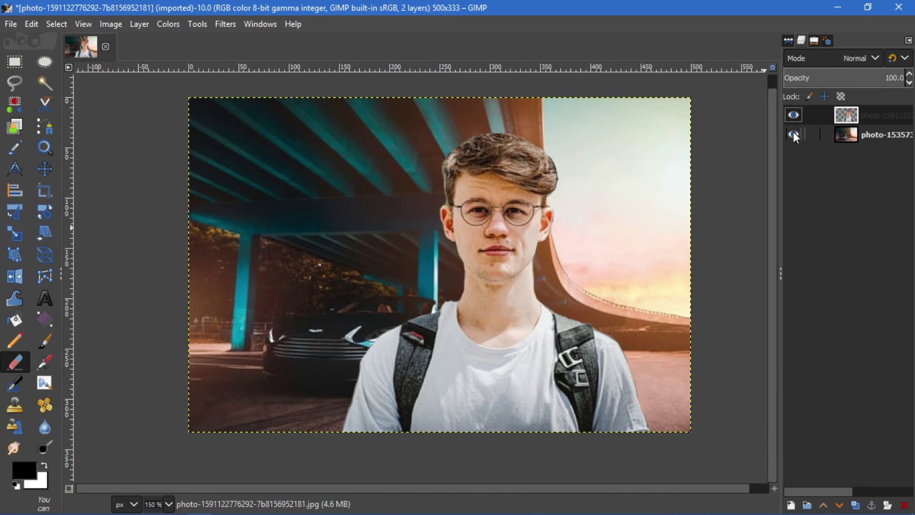
{"action": "left_click", "coordinate": [793, 133]}
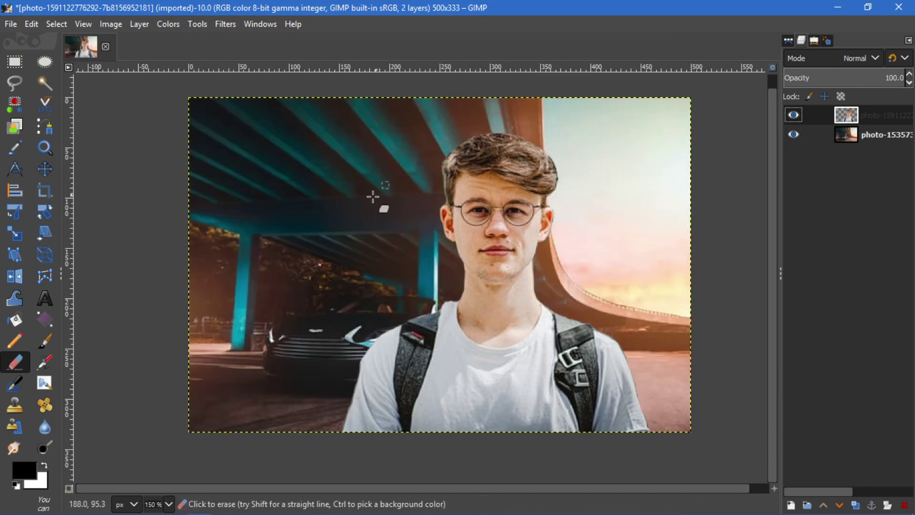